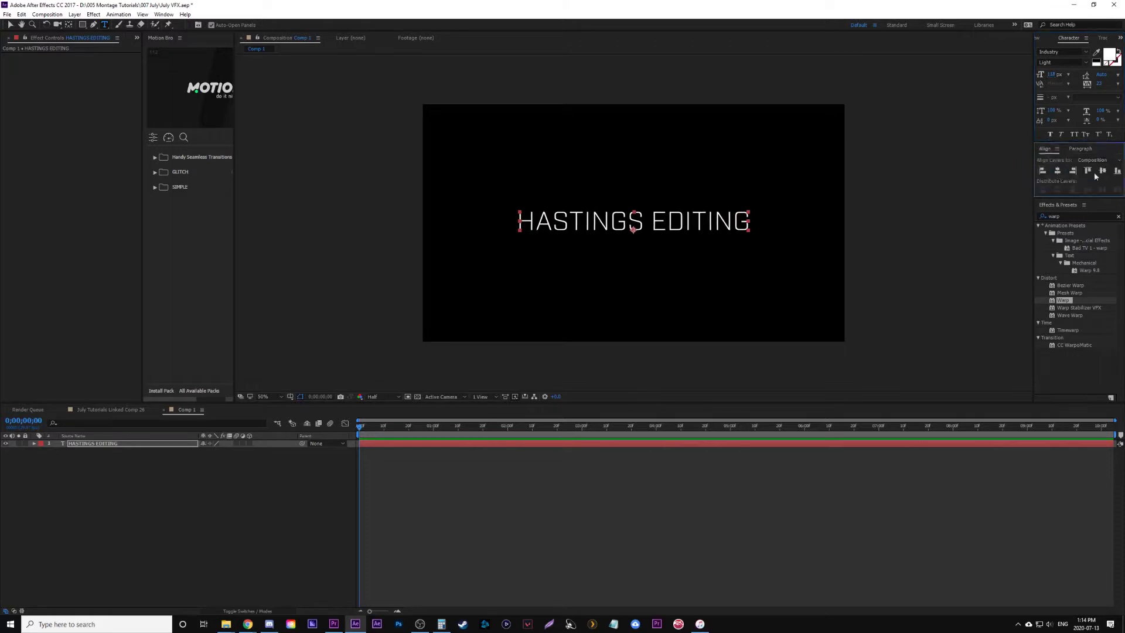
- Centre the HASTINGS EDITING title vertically in the composition
{"action": "left_click", "coordinate": [1102, 171]}
{"action": "left_click", "coordinate": [9, 25]}
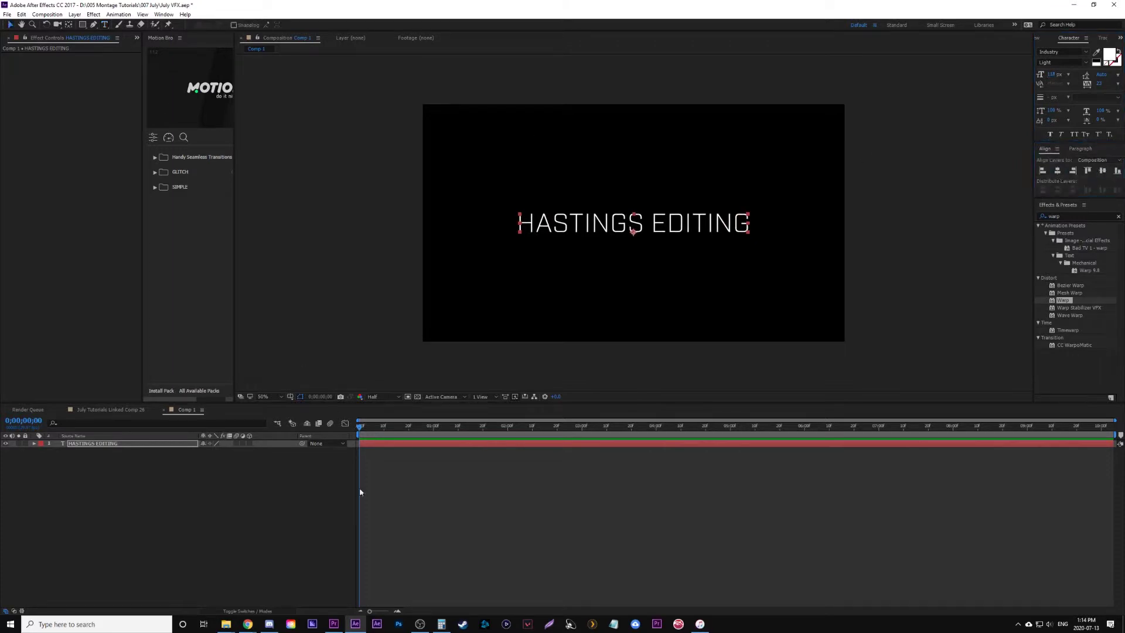
{"action": "left_click", "coordinate": [336, 503]}
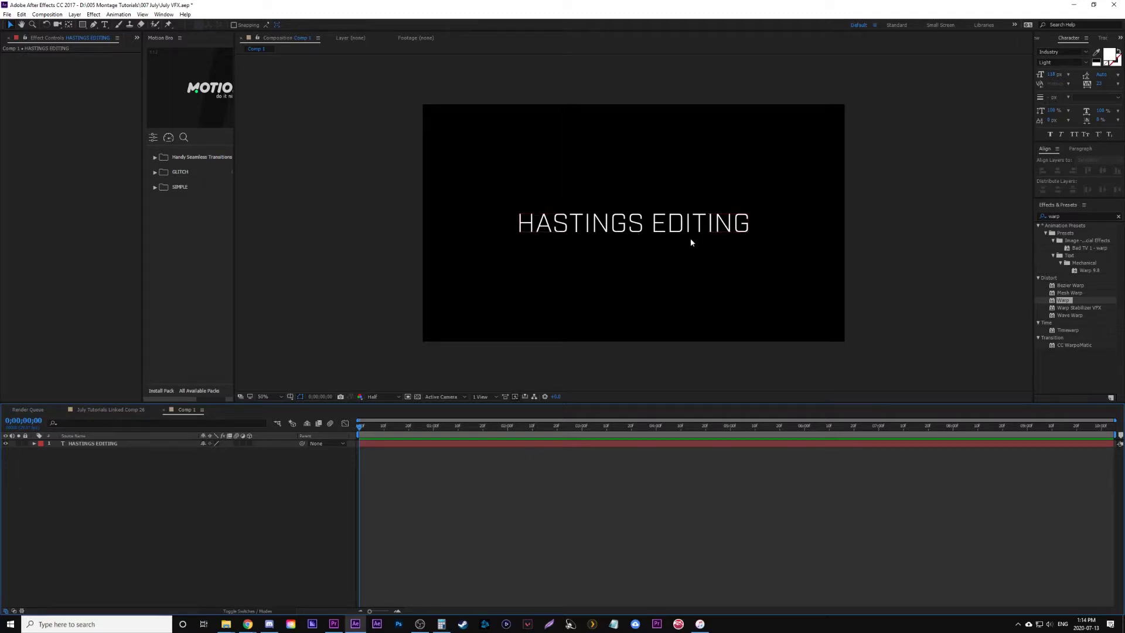
{"action": "double_click", "coordinate": [744, 226]}
{"action": "type", "text": "68"}
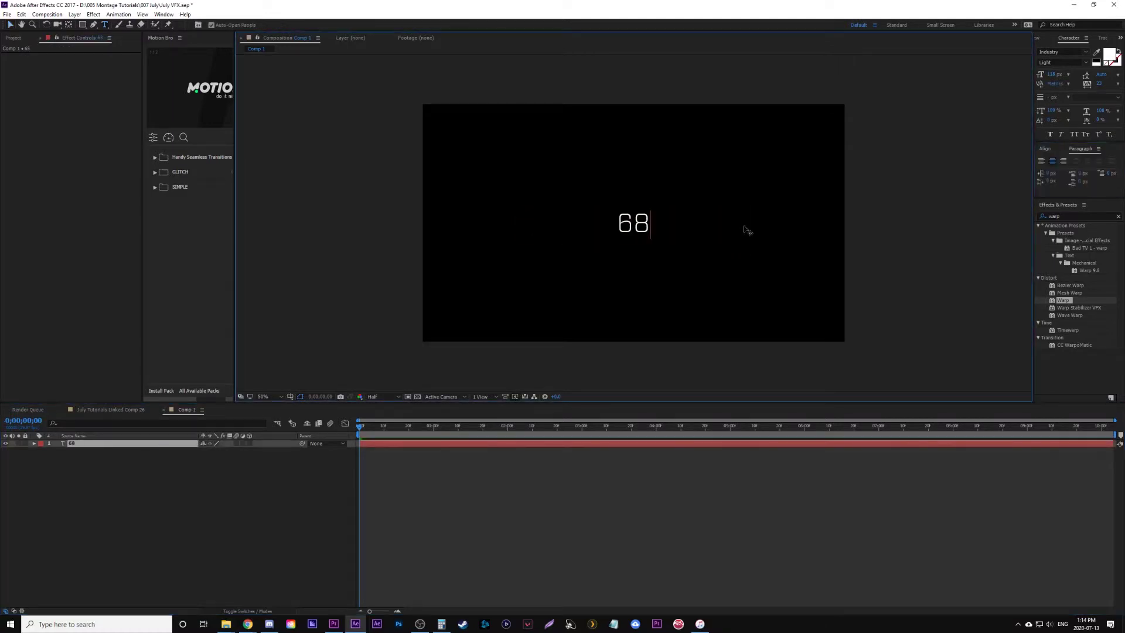
{"action": "type", "text": "942187"}
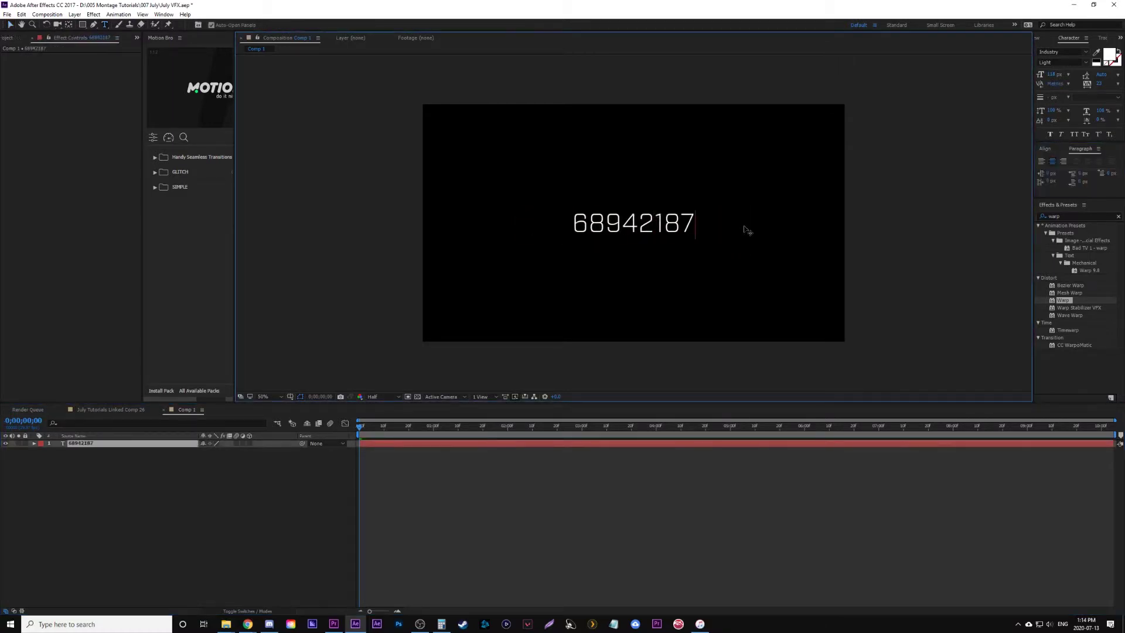
{"action": "type", "text": "46987451"}
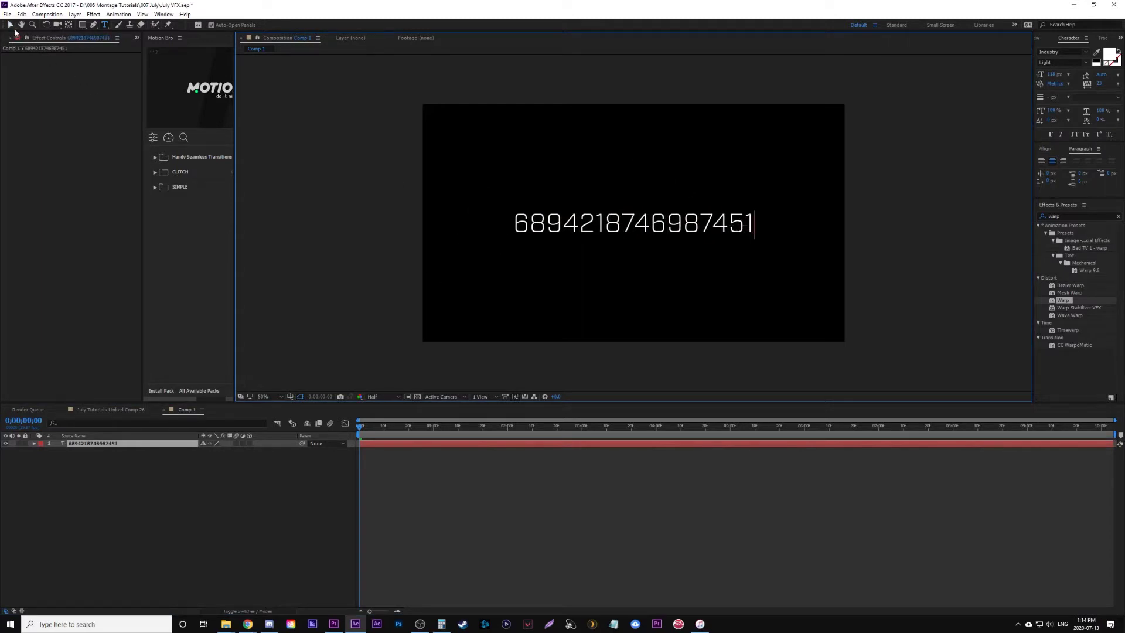
{"action": "left_click", "coordinate": [11, 25]}
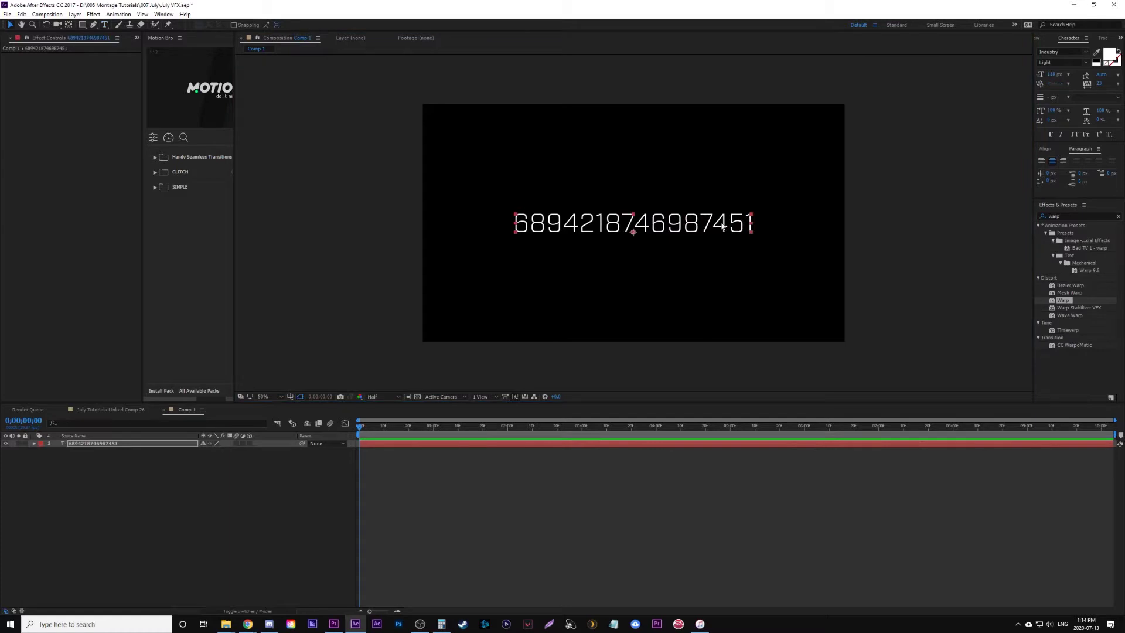
- Add a Character Offset animator driven by the expression time*30 and preview the scrambling digits
{"action": "left_click", "coordinate": [35, 443]}
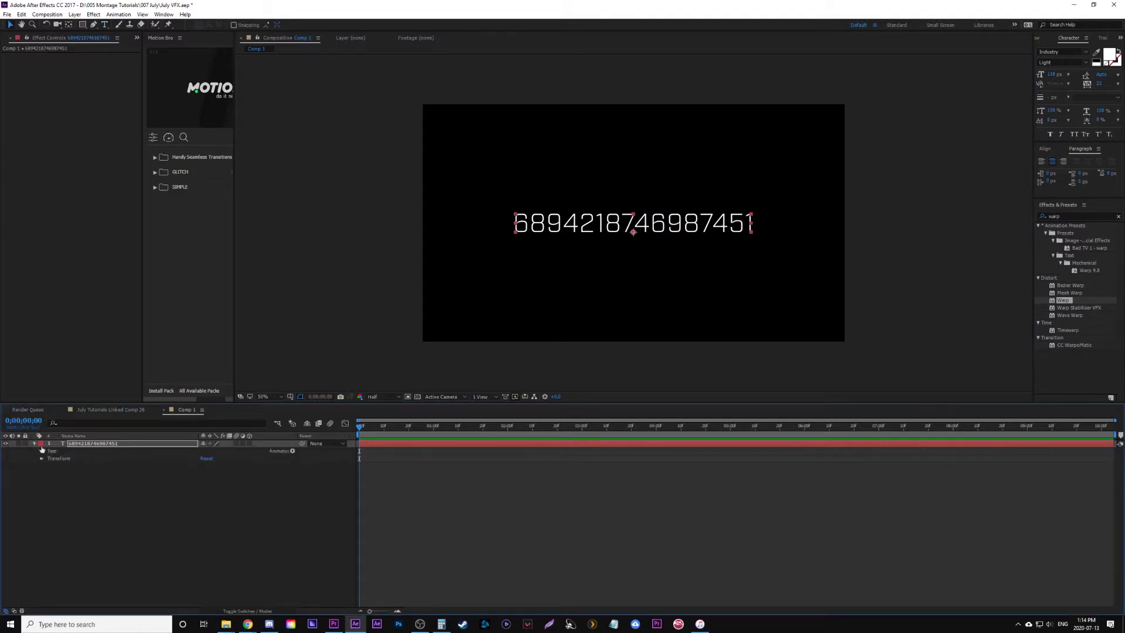
{"action": "left_click", "coordinate": [293, 451]}
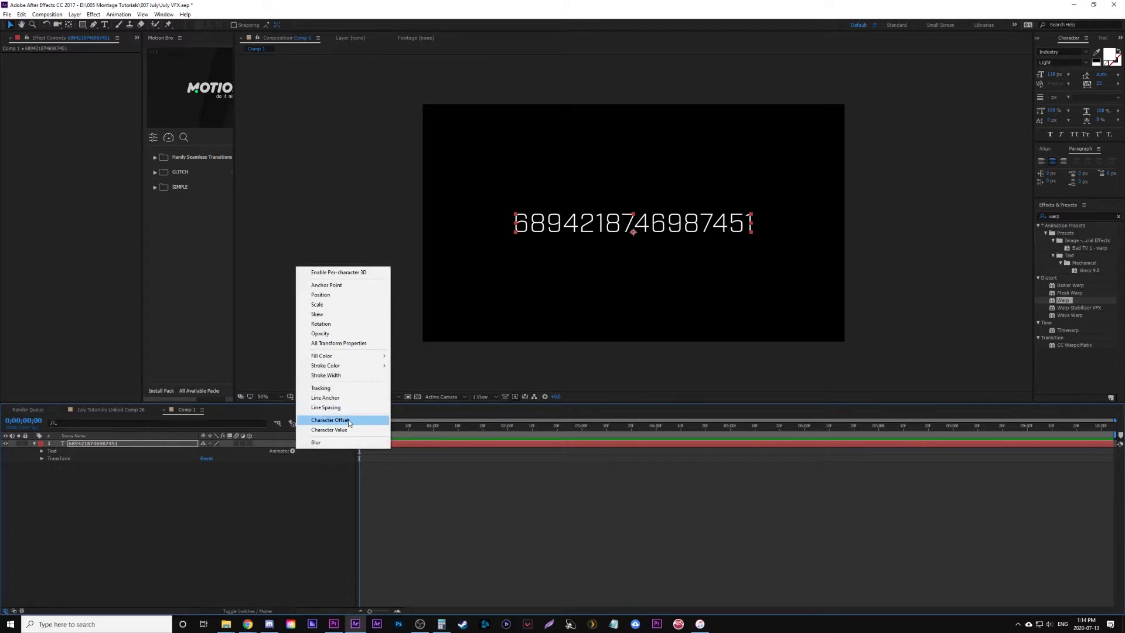
{"action": "left_click", "coordinate": [349, 422]}
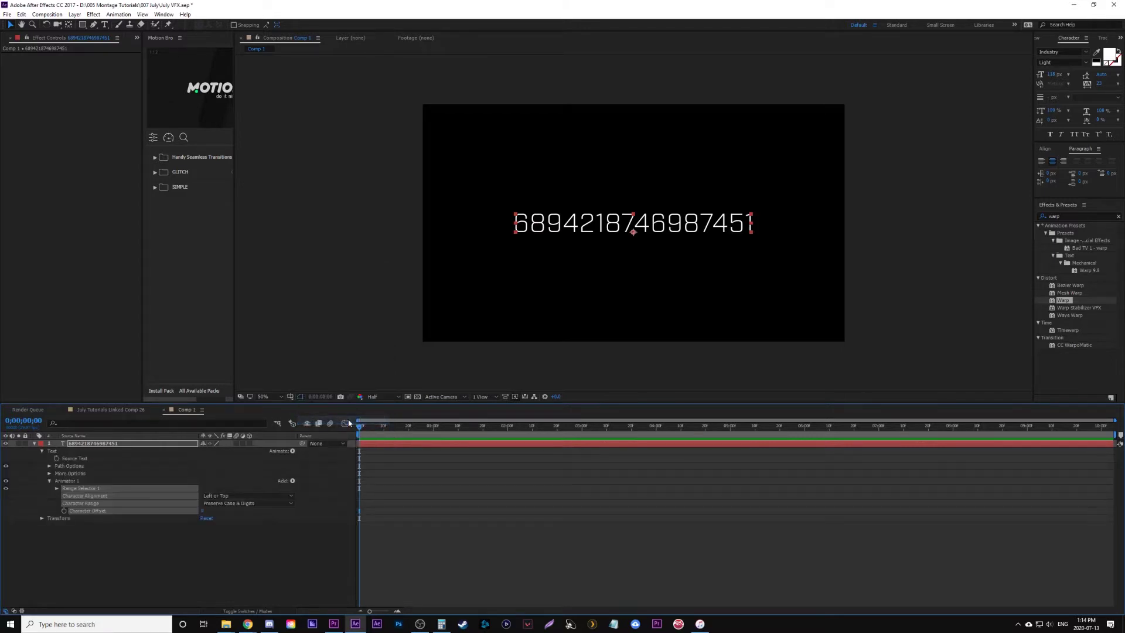
{"action": "left_click", "coordinate": [148, 539]}
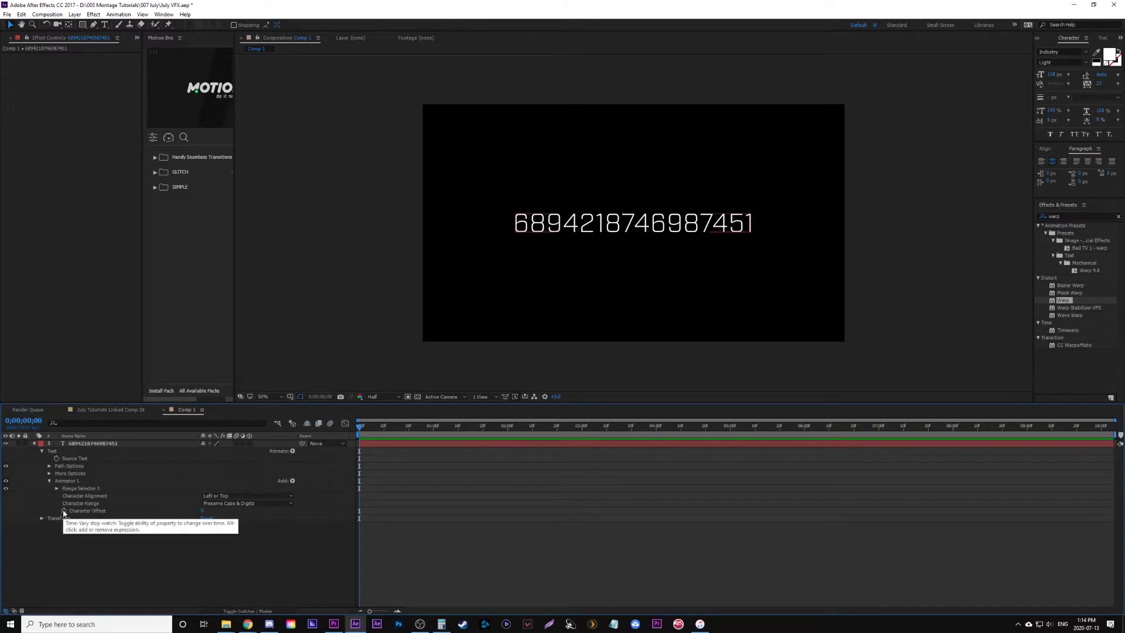
{"action": "left_click", "coordinate": [65, 511], "text": "alt"}
{"action": "type", "text": "time"}
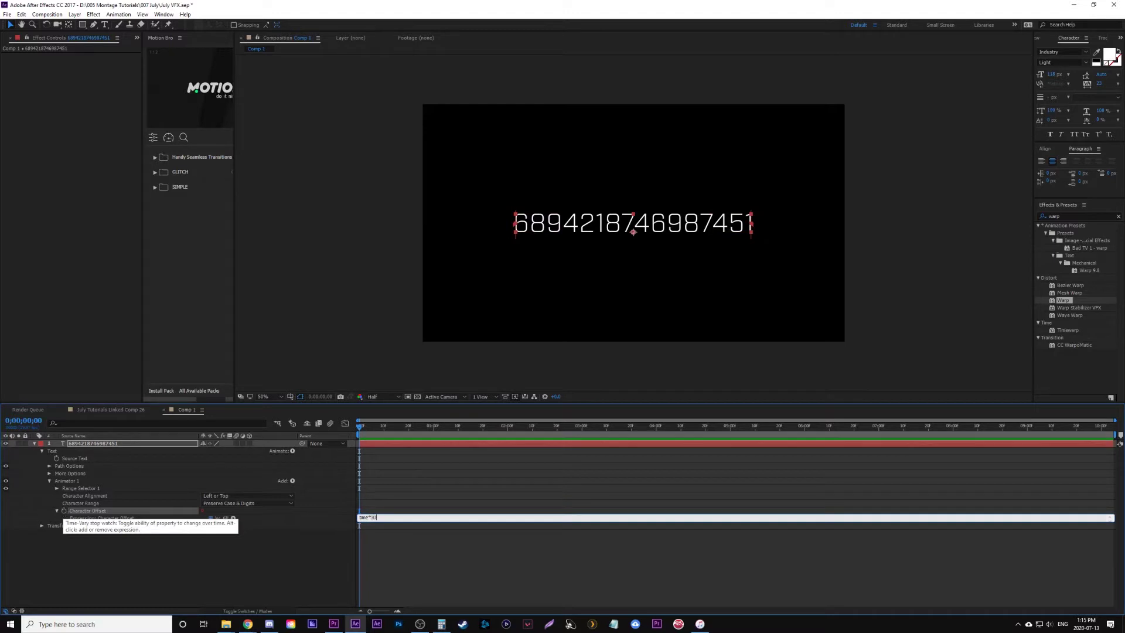
{"action": "type", "text": "*30"}
{"action": "key", "text": "Return"}
{"action": "left_click", "coordinate": [195, 582]}
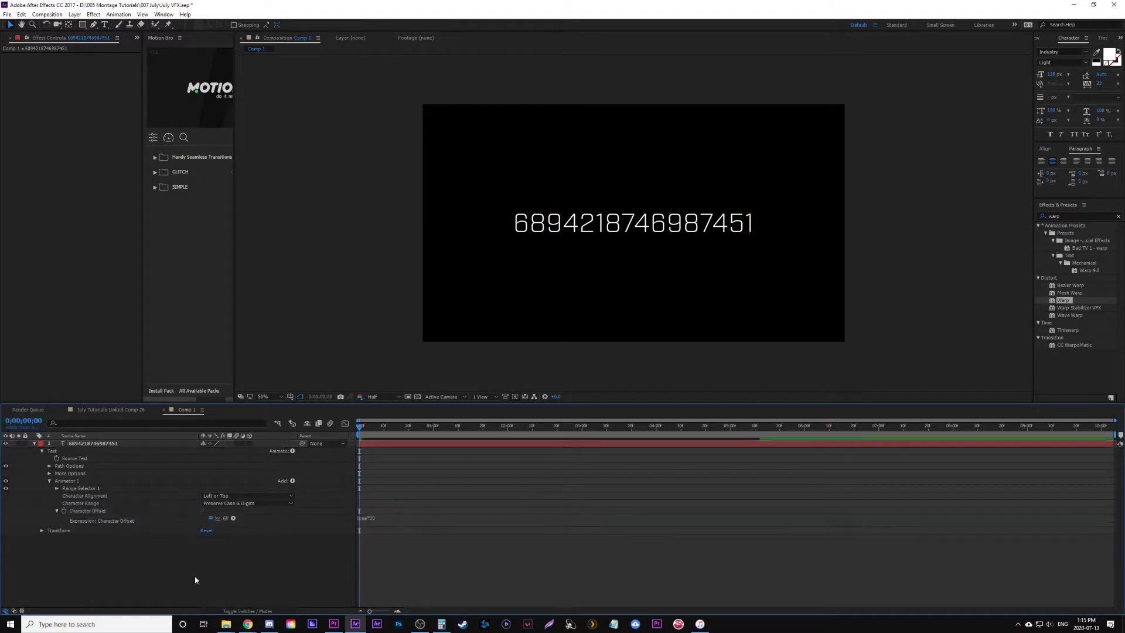
{"action": "left_click_drag", "start_coordinate": [412, 431], "coordinate": [373, 438]}
{"action": "key", "text": "space"}
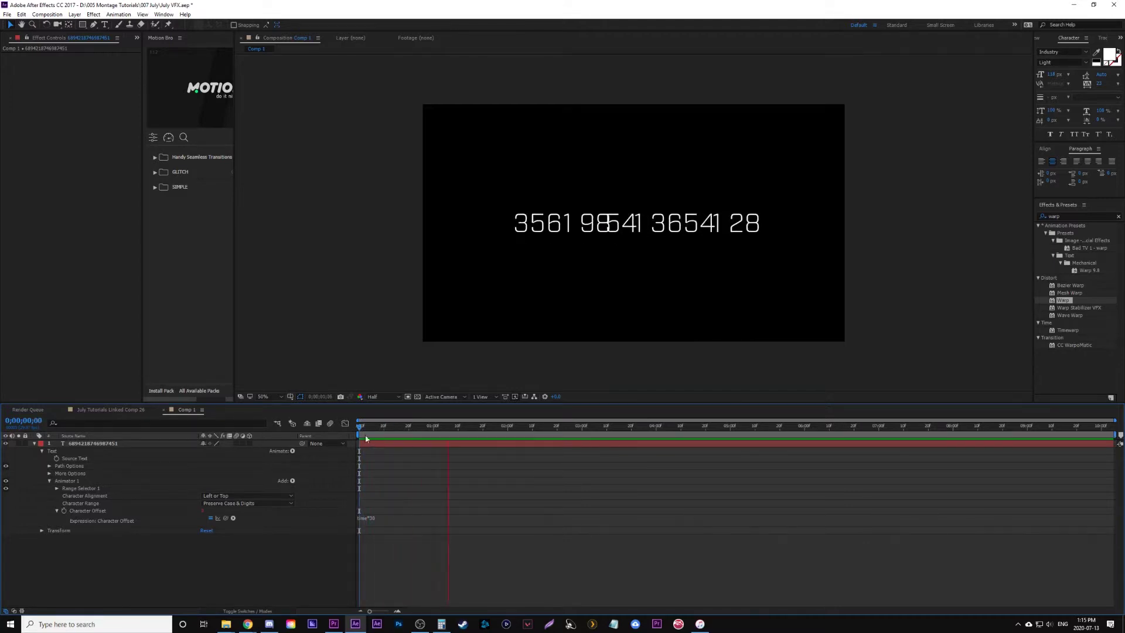
- Set Character Alignment to Center and return to the start of the timeline
{"action": "left_click", "coordinate": [246, 496]}
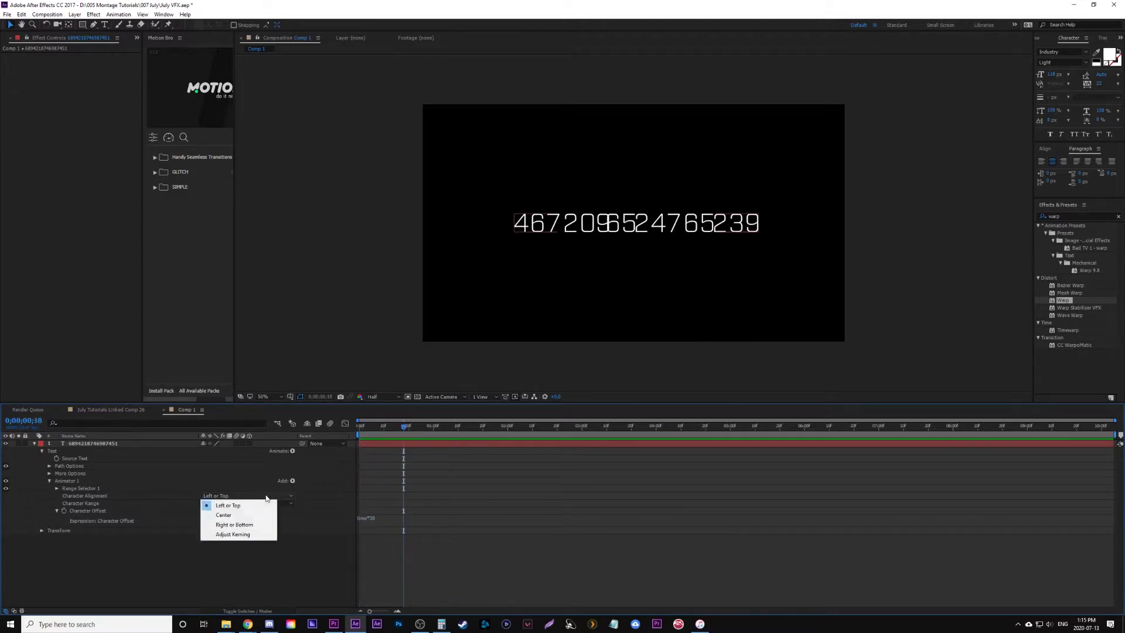
{"action": "left_click", "coordinate": [222, 511]}
{"action": "left_click_drag", "start_coordinate": [416, 425], "coordinate": [360, 426]}
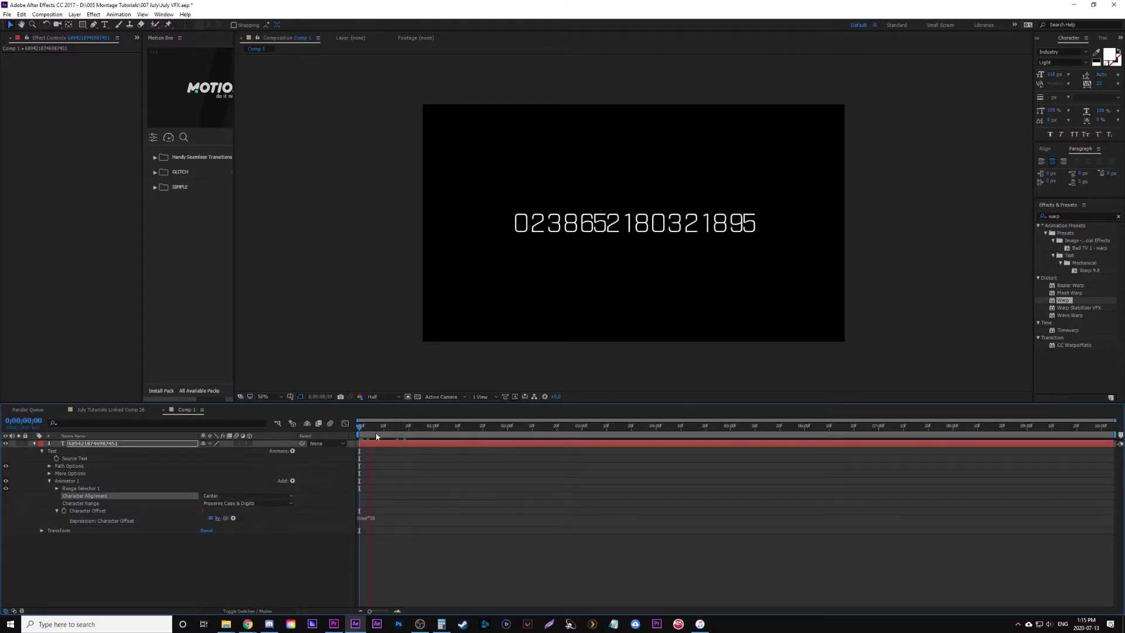
{"action": "left_click", "coordinate": [49, 480]}
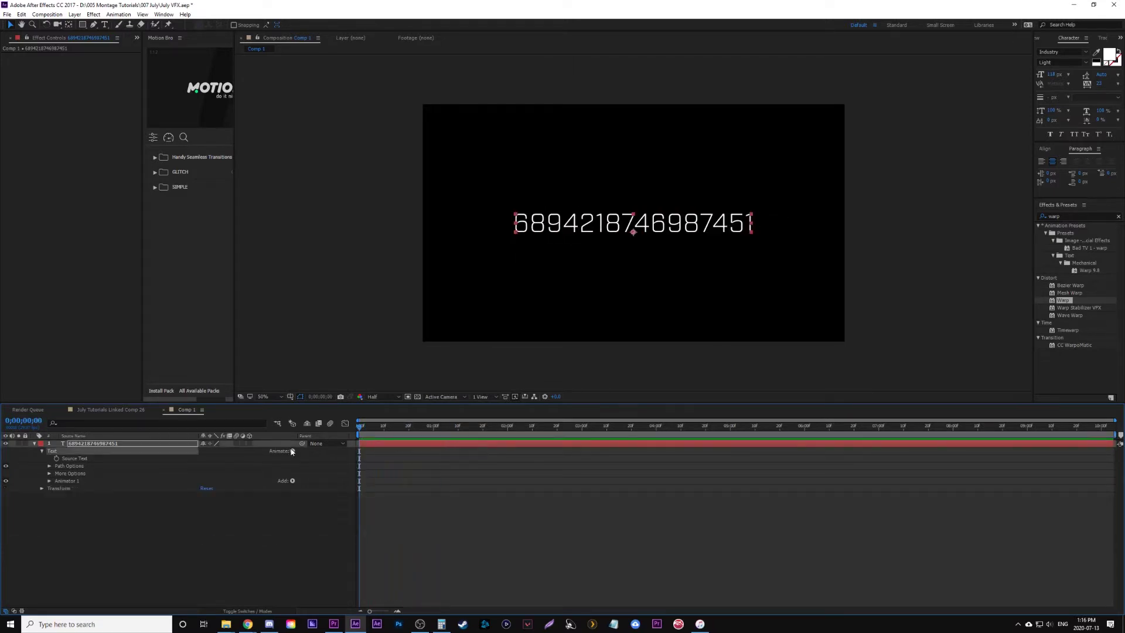
{"action": "left_click", "coordinate": [292, 450]}
- Add a second animator with text Scale set to 0 so the digits vanish
{"action": "left_click", "coordinate": [319, 304]}
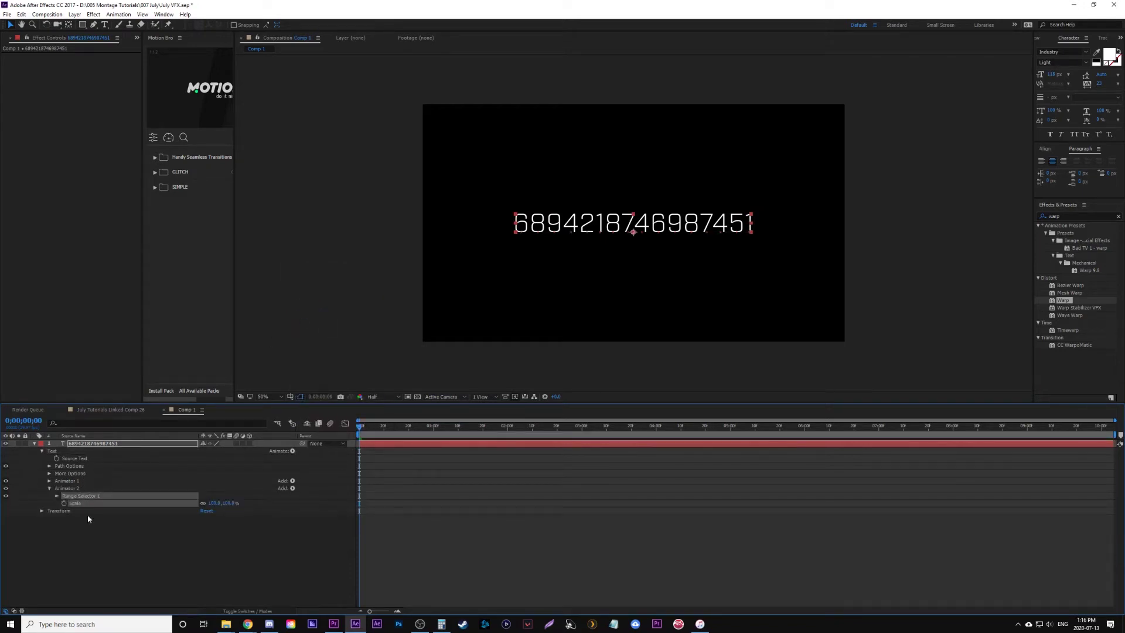
{"action": "left_click", "coordinate": [56, 495]}
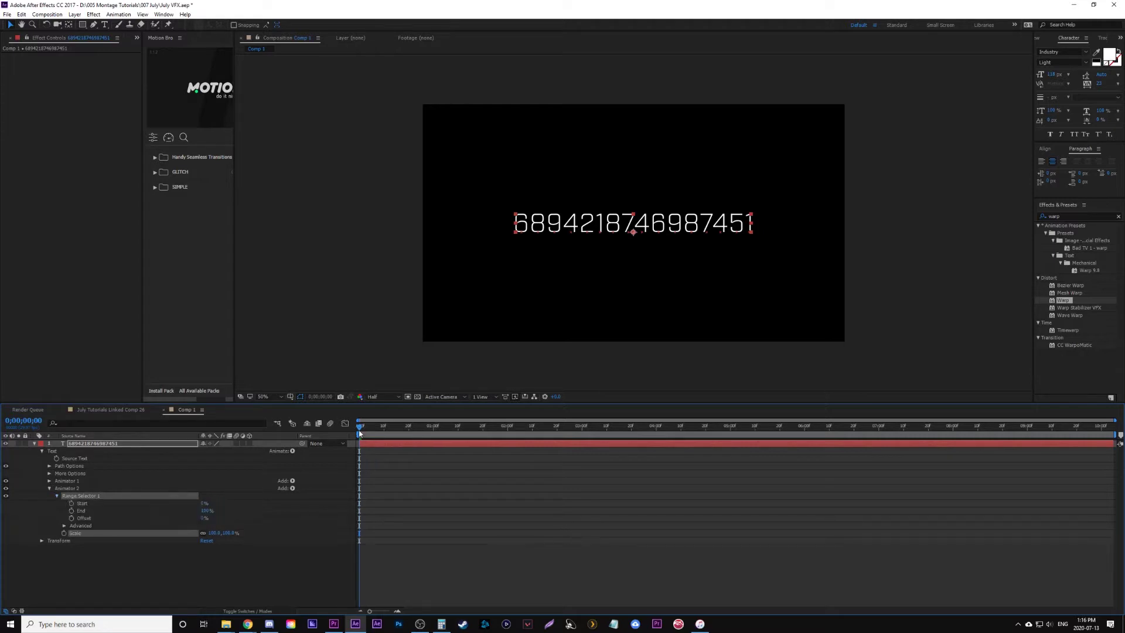
{"action": "left_click", "coordinate": [57, 496]}
{"action": "left_click", "coordinate": [217, 502]}
{"action": "type", "text": "0"}
{"action": "key", "text": "Return"}
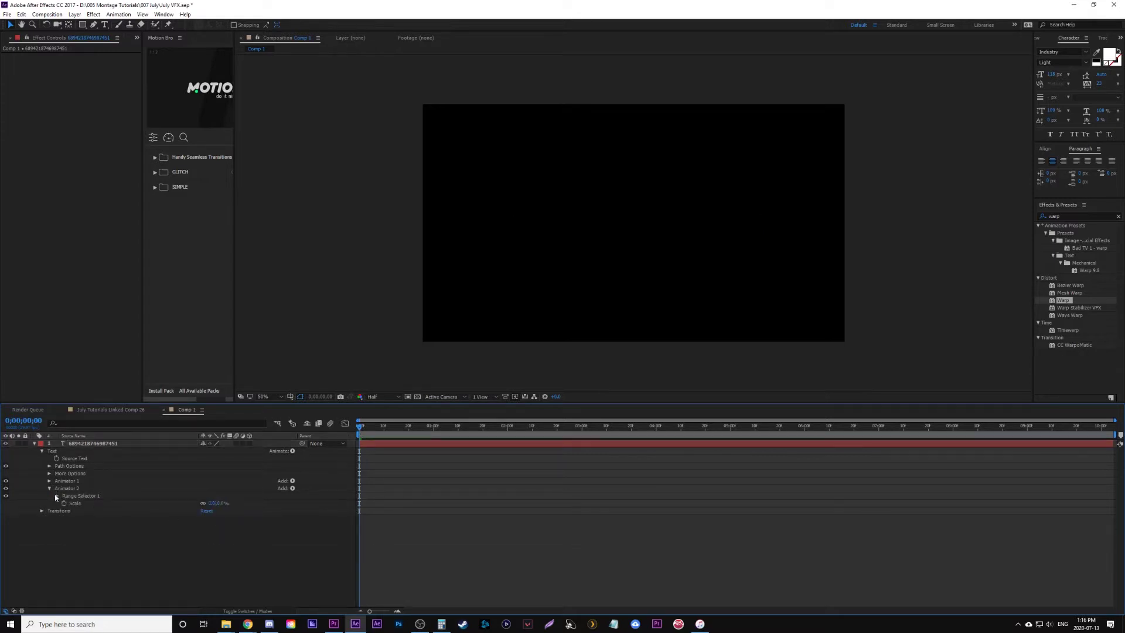
- Keyframe Animator 2's range Start from 0% at the first frame to 100% at frame 16
{"action": "left_click", "coordinate": [57, 496]}
{"action": "left_click_drag", "start_coordinate": [203, 504], "coordinate": [93, 503]}
{"action": "left_click", "coordinate": [83, 505]}
{"action": "left_click", "coordinate": [72, 504]}
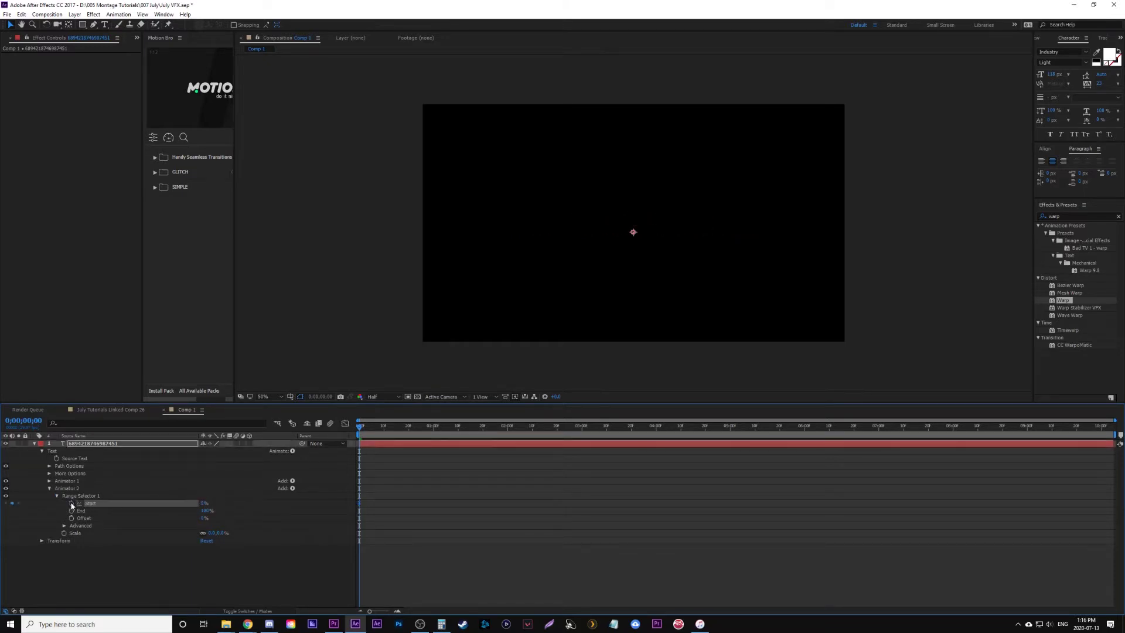
{"action": "key", "text": "space"}
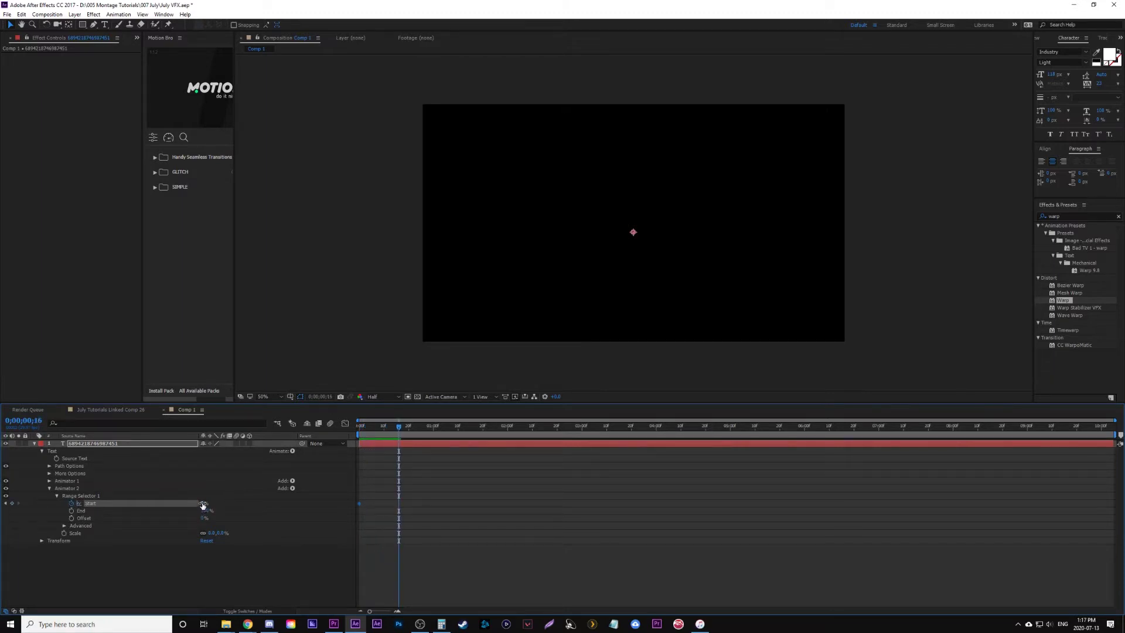
{"action": "left_click_drag", "start_coordinate": [202, 505], "coordinate": [431, 517]}
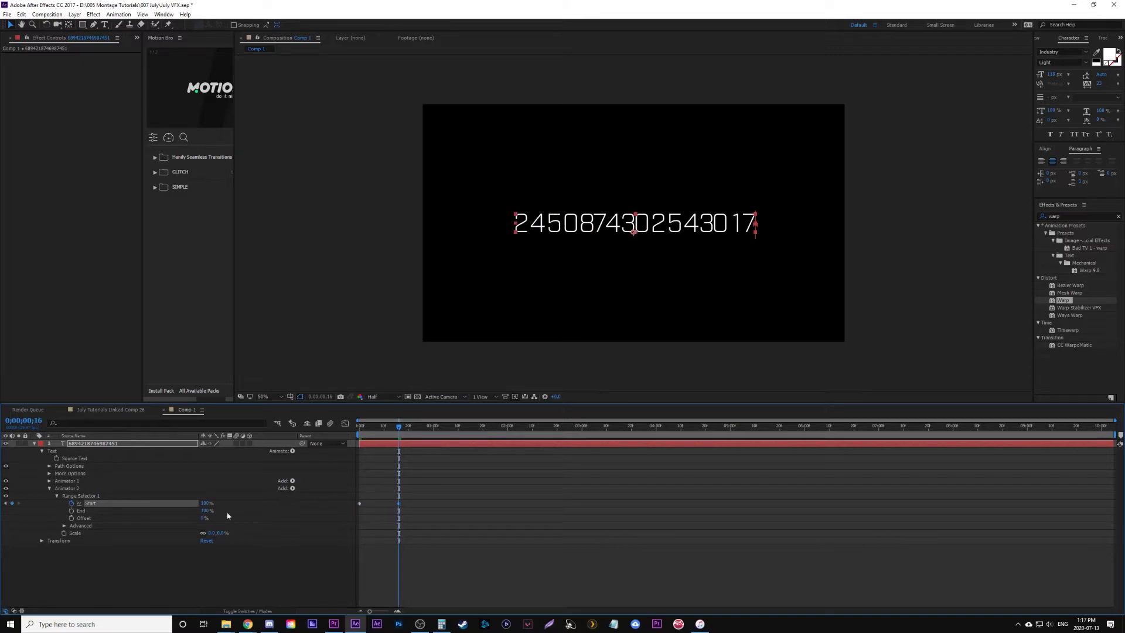
- Set the range selector's Advanced Smoothness to 0% and preview the digit animation
{"action": "left_click", "coordinate": [64, 526]}
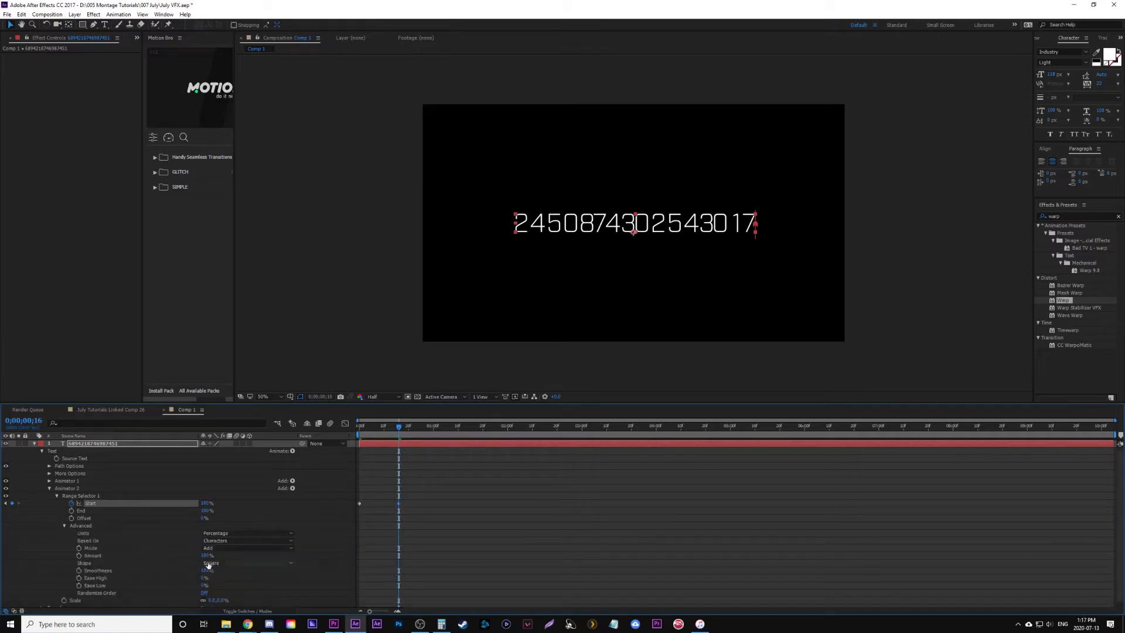
{"action": "left_click", "coordinate": [206, 570]}
{"action": "type", "text": "0"}
{"action": "left_click", "coordinate": [286, 574]}
{"action": "left_click", "coordinate": [359, 434]}
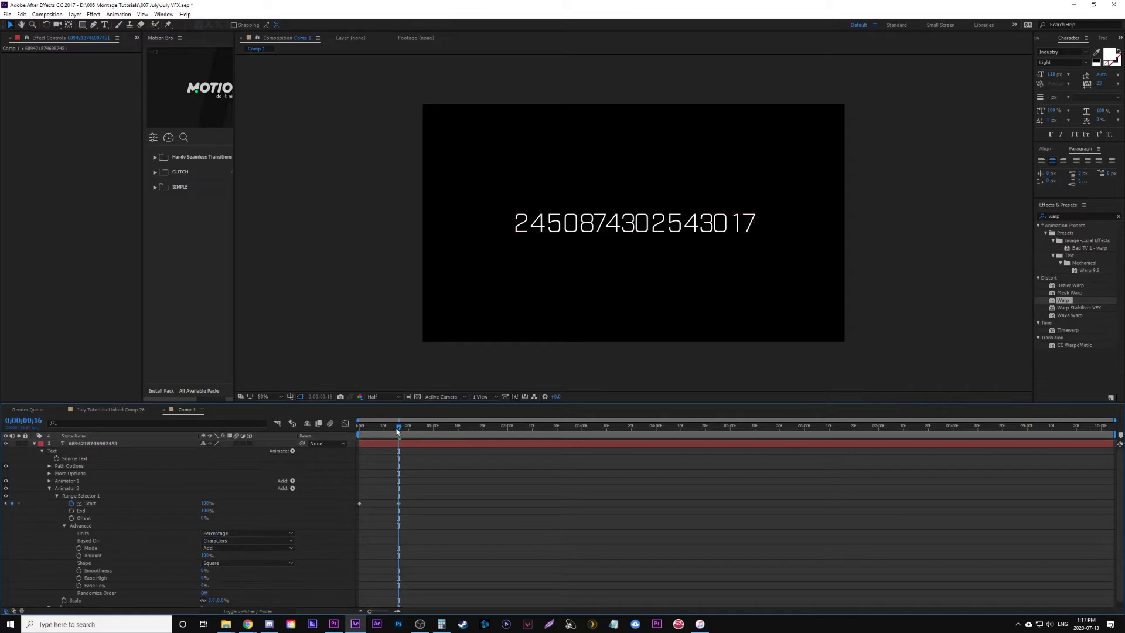
{"action": "key", "text": "space"}
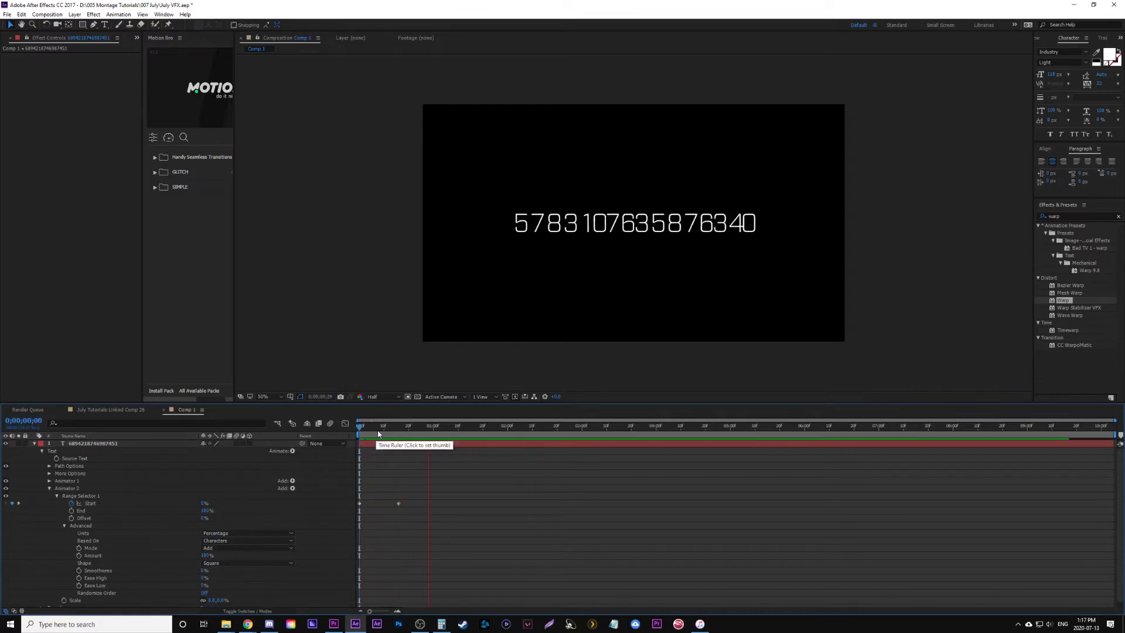
{"action": "left_click", "coordinate": [49, 488]}
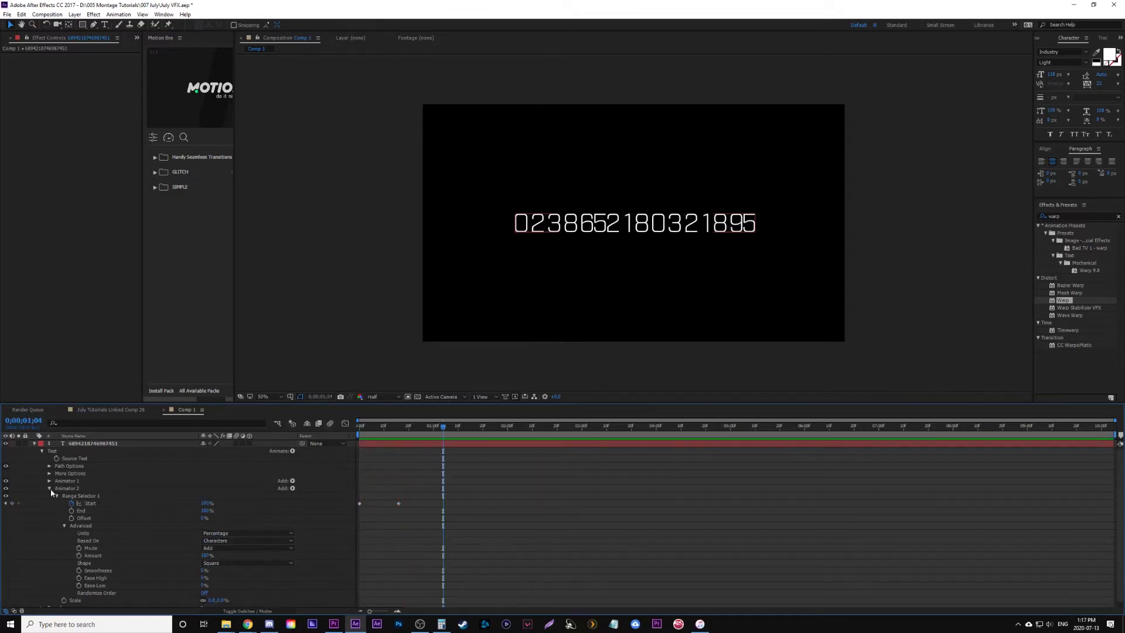
- Keyframe Animator 1's range Start from 0% at 0;00;01;00 to 100% at 0;00;01;17, then preview
{"action": "left_click", "coordinate": [49, 480]}
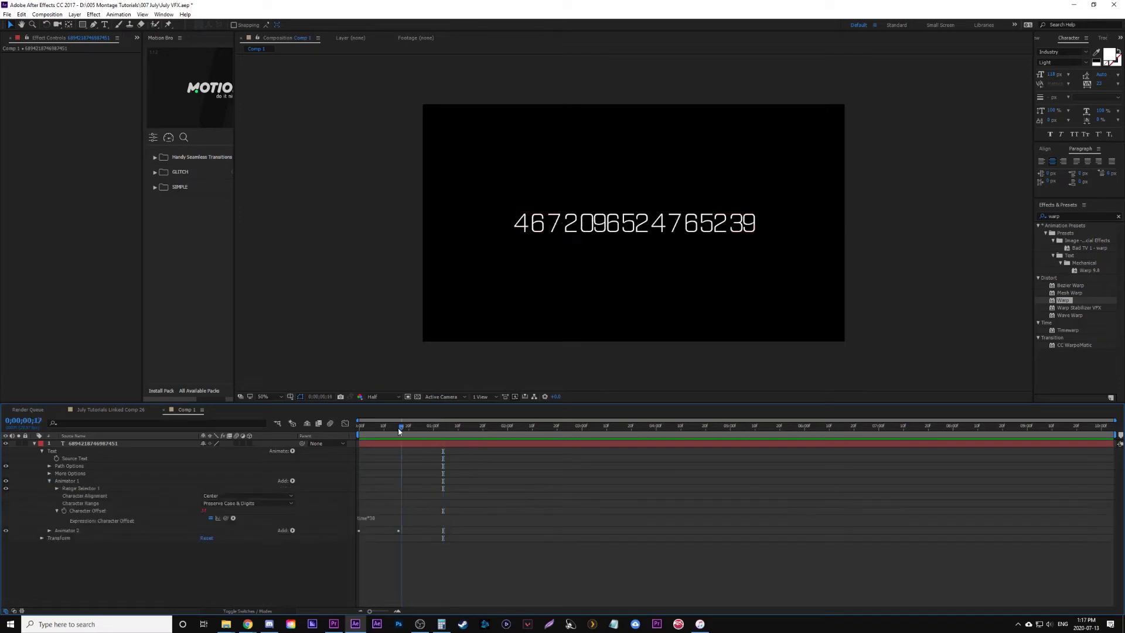
{"action": "left_click", "coordinate": [360, 426]}
{"action": "left_click_drag", "start_coordinate": [380, 429], "coordinate": [433, 426]}
{"action": "left_click", "coordinate": [57, 488]}
{"action": "mouse_move", "coordinate": [204, 495]}
{"action": "left_mouse_down"}
{"action": "mouse_move", "coordinate": [249, 495]}
{"action": "mouse_move", "coordinate": [190, 493]}
{"action": "left_mouse_up"}
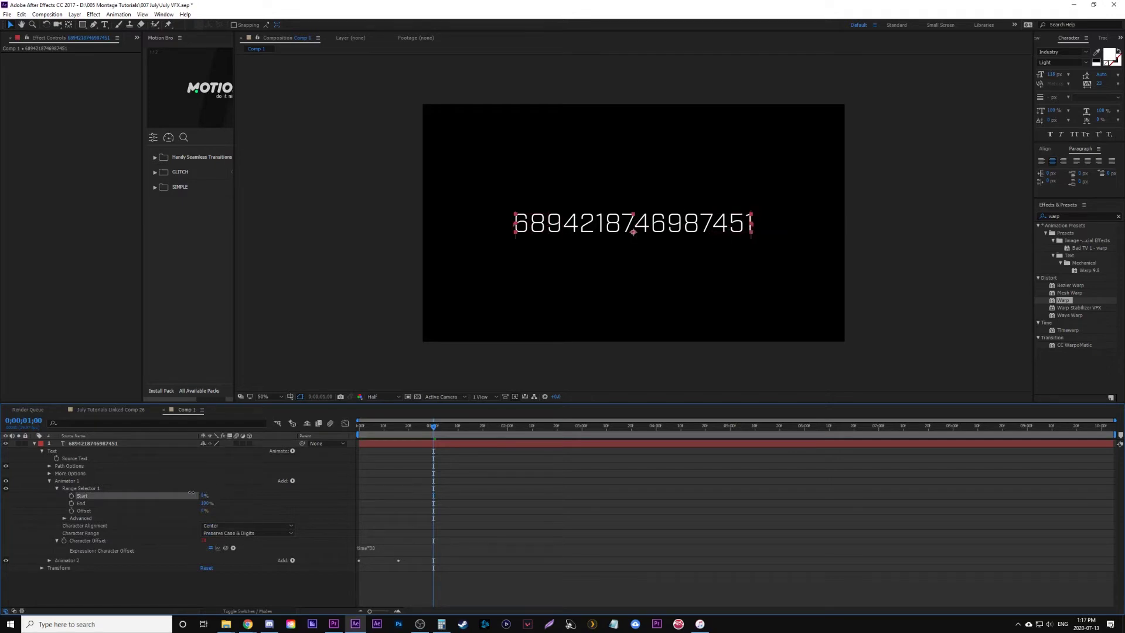
{"action": "left_click", "coordinate": [71, 495]}
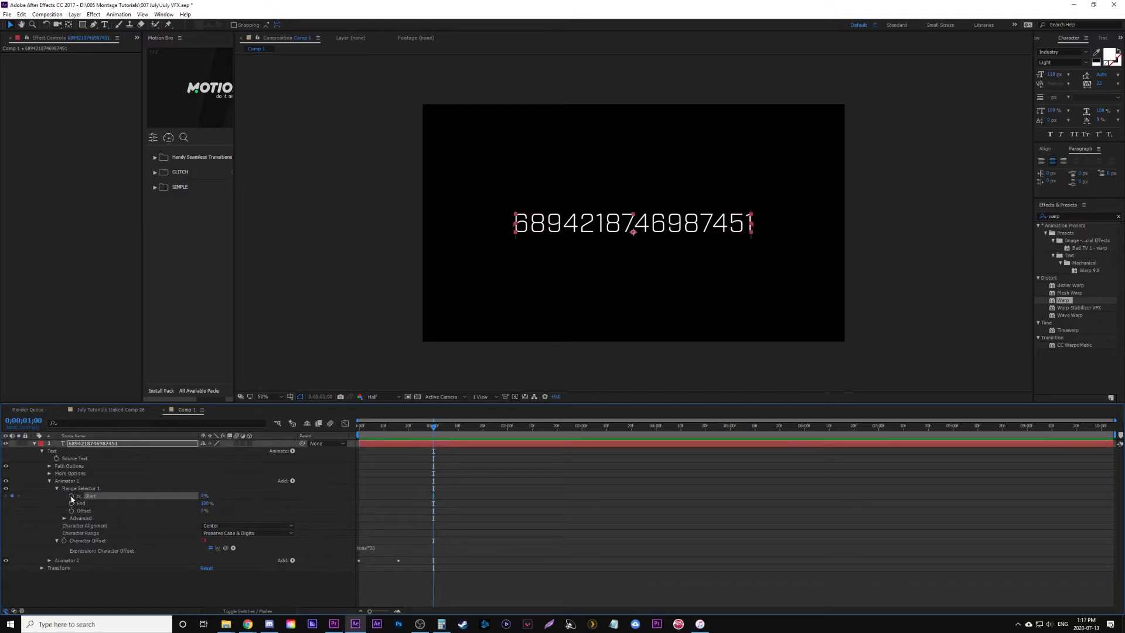
{"action": "key", "text": "space"}
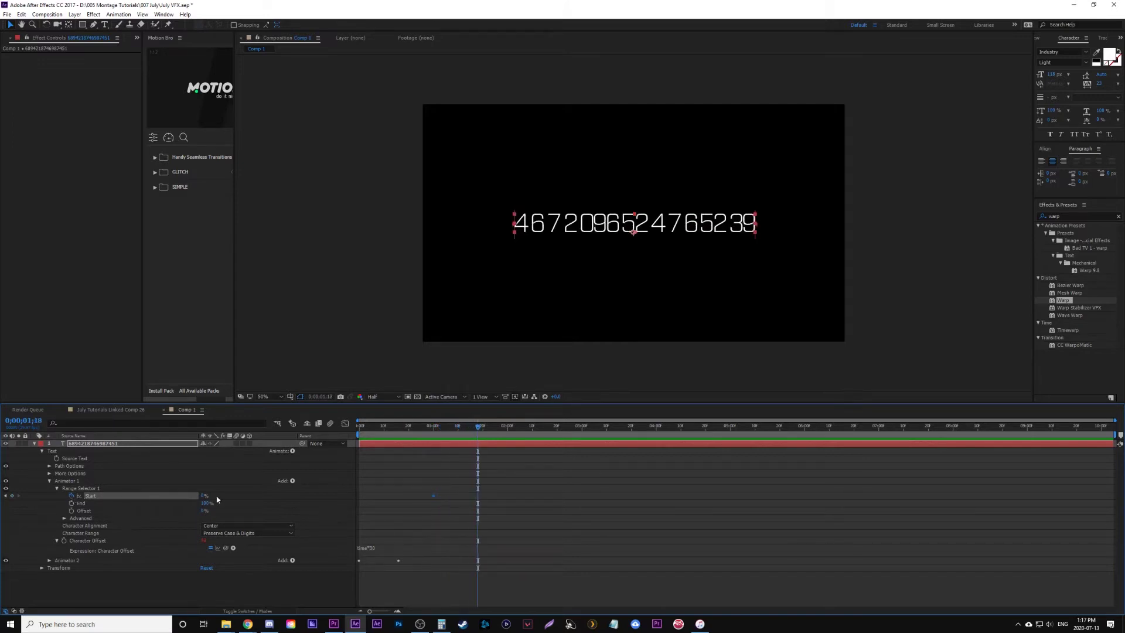
{"action": "key", "text": "Page_Up"}
{"action": "key", "text": "Page_Up"}
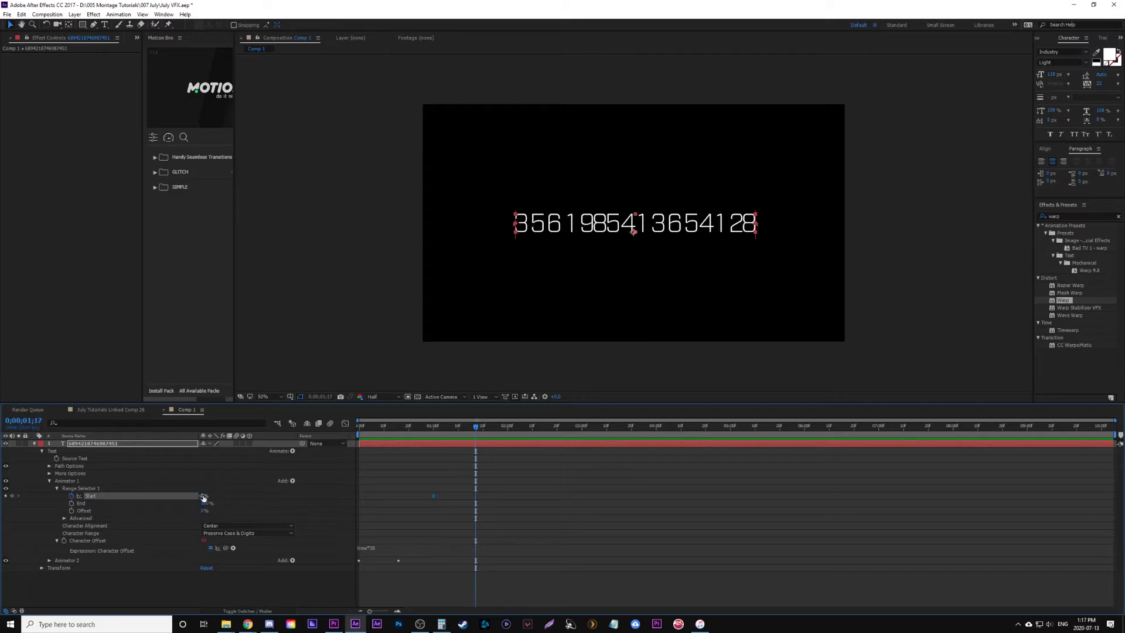
{"action": "left_click_drag", "start_coordinate": [203, 495], "coordinate": [246, 496]}
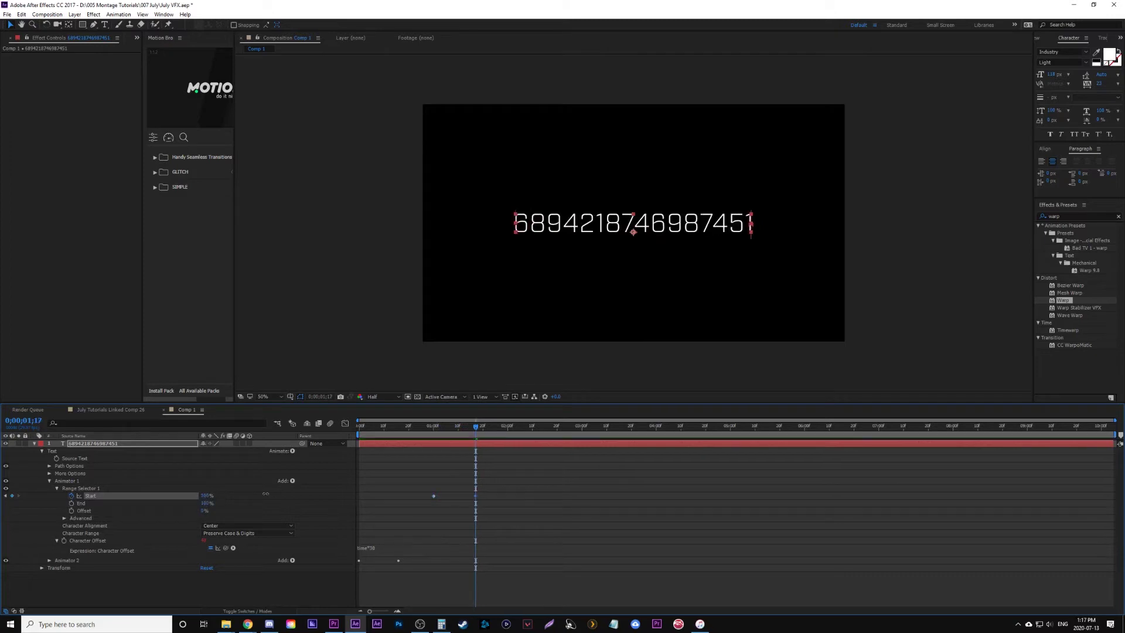
{"action": "left_click", "coordinate": [427, 437]}
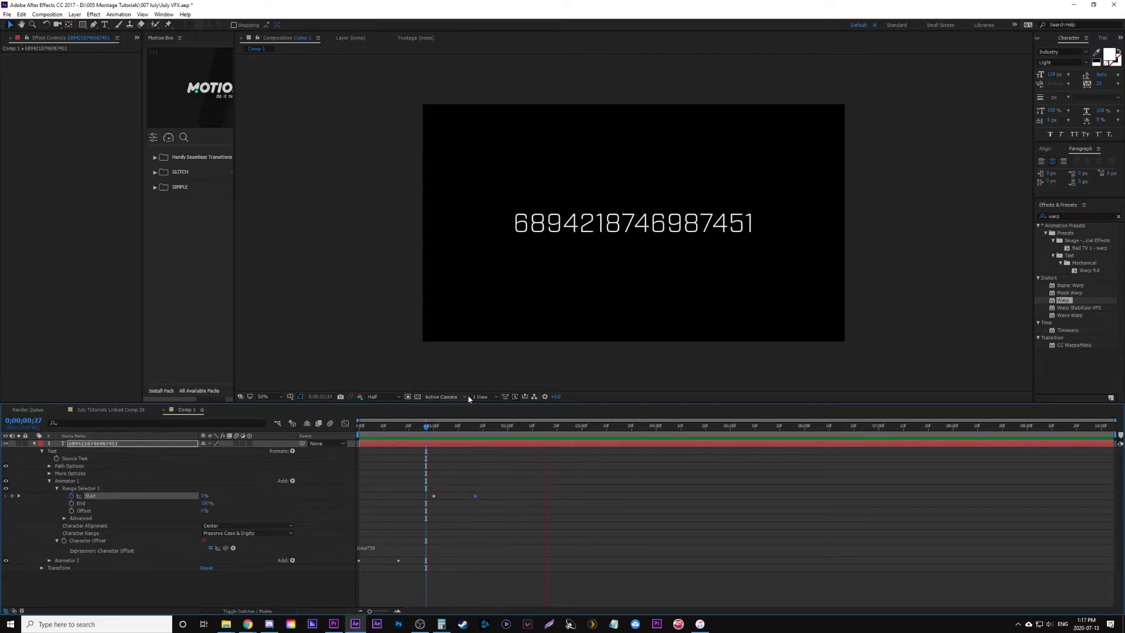
{"action": "key", "text": "space"}
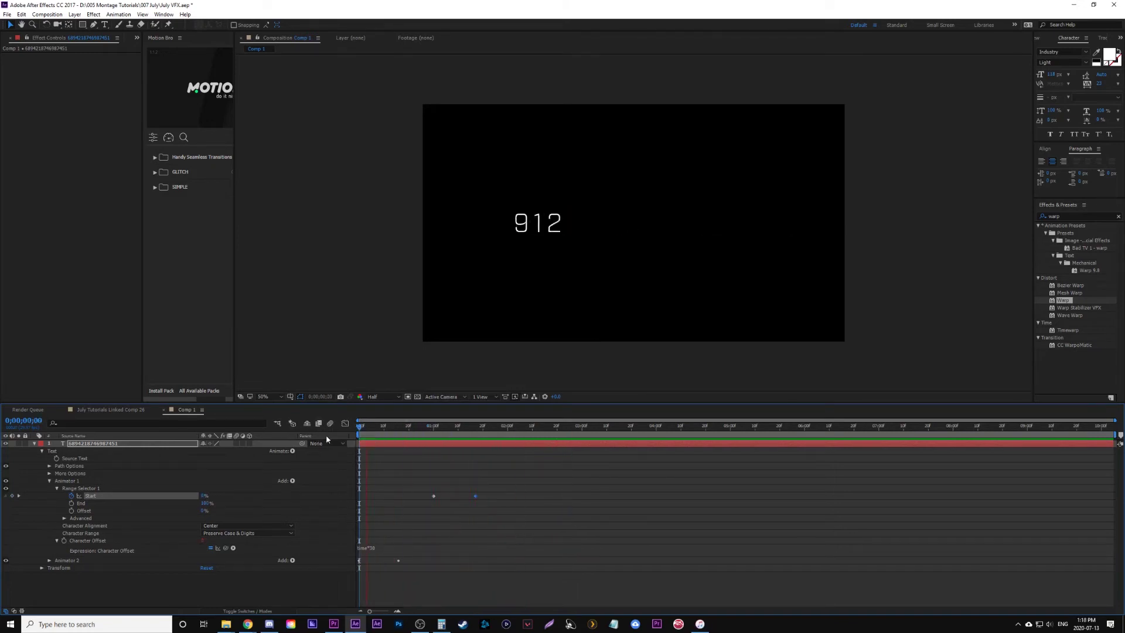
- Add a Source Text keyframe two frames after the one-second mark
{"action": "left_click", "coordinate": [442, 448]}
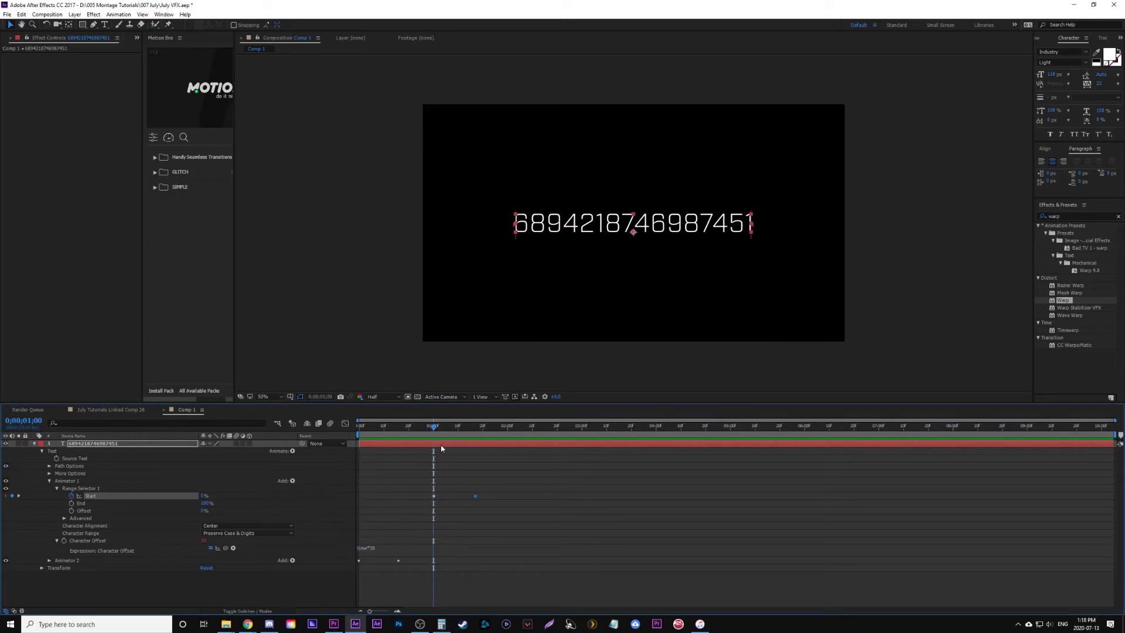
{"action": "left_click", "coordinate": [443, 447]}
{"action": "key", "text": "Page_Down"}
{"action": "key", "text": "Page_Down"}
{"action": "left_click", "coordinate": [57, 458]}
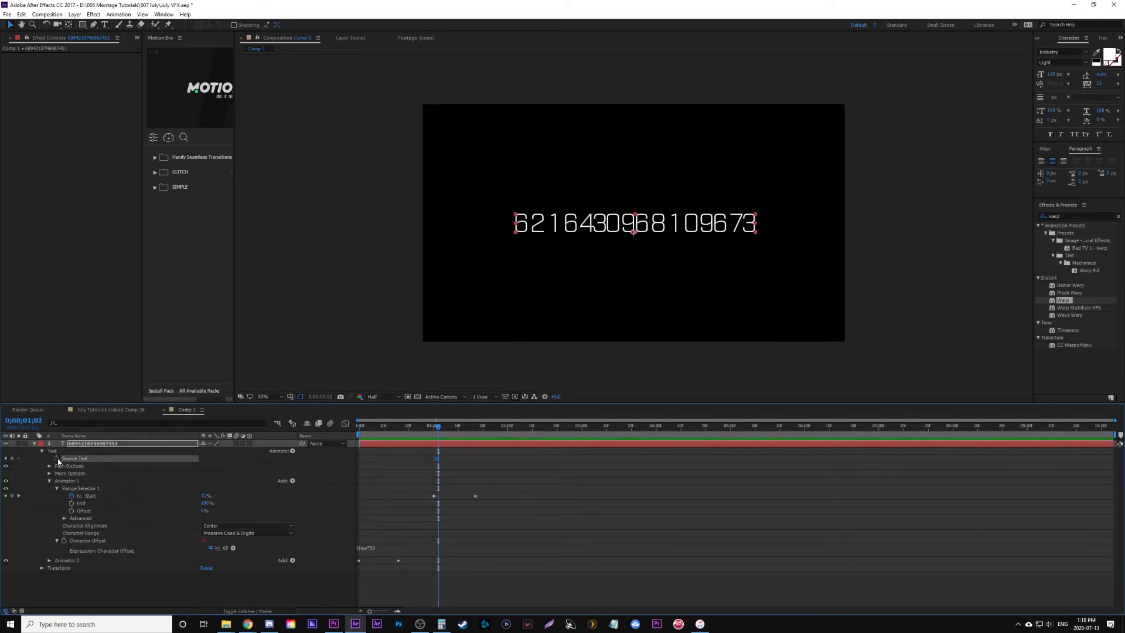
{"action": "left_click", "coordinate": [88, 490]}
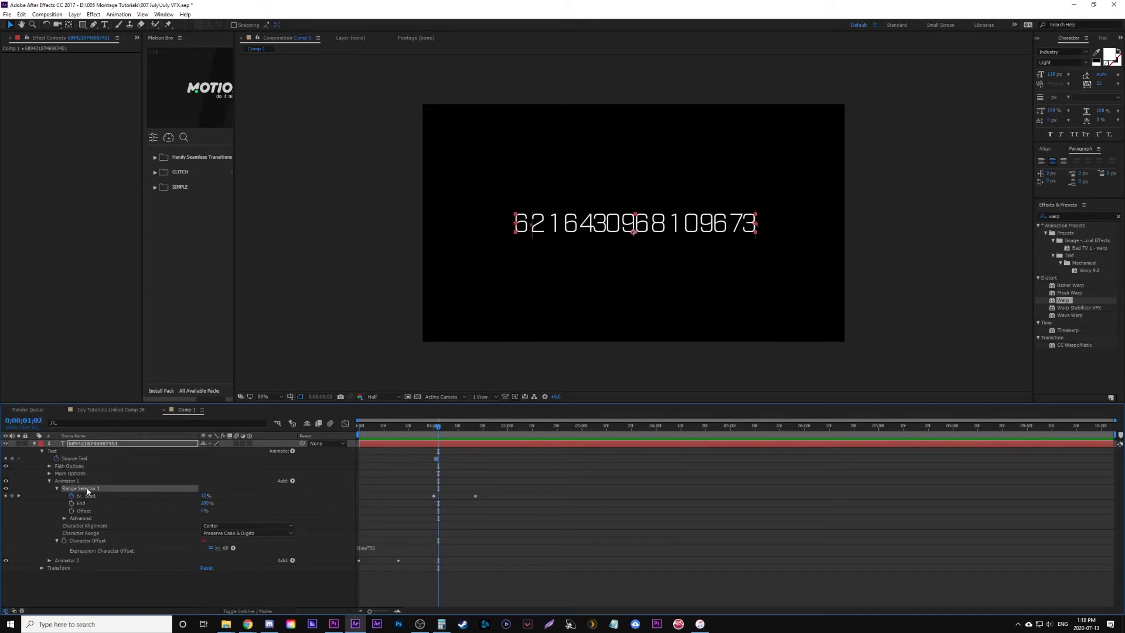
{"action": "left_click", "coordinate": [74, 460]}
- Retype the digits as the words HASTINGS EDITING
{"action": "double_click", "coordinate": [526, 225]}
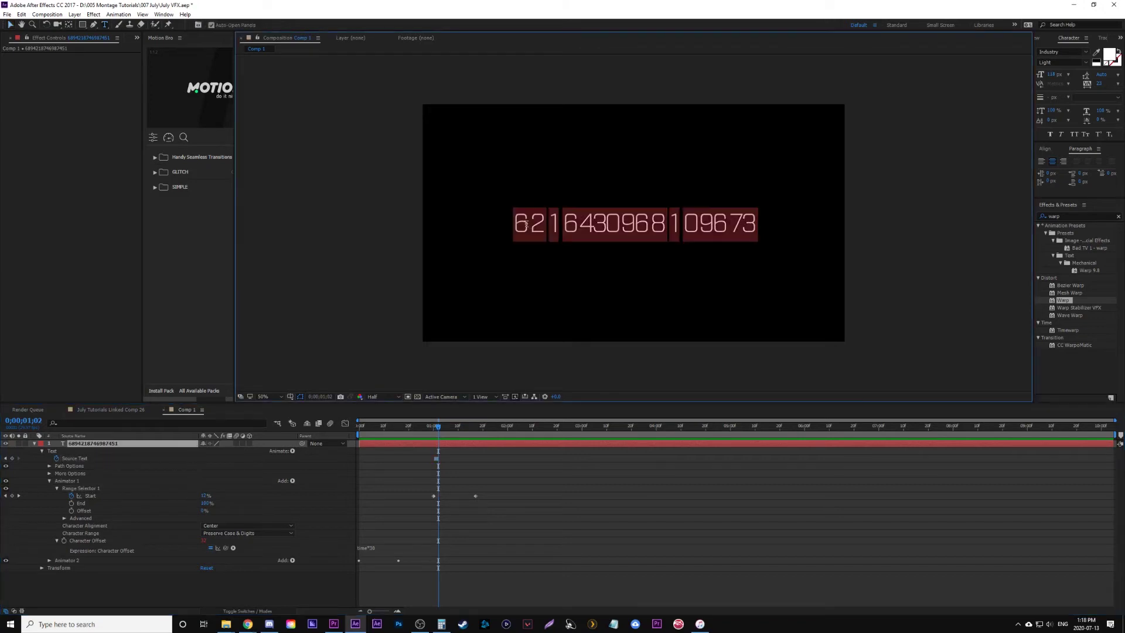
{"action": "left_click", "coordinate": [526, 225]}
{"action": "key", "text": "Delete"}
{"action": "type", "text": "H"}
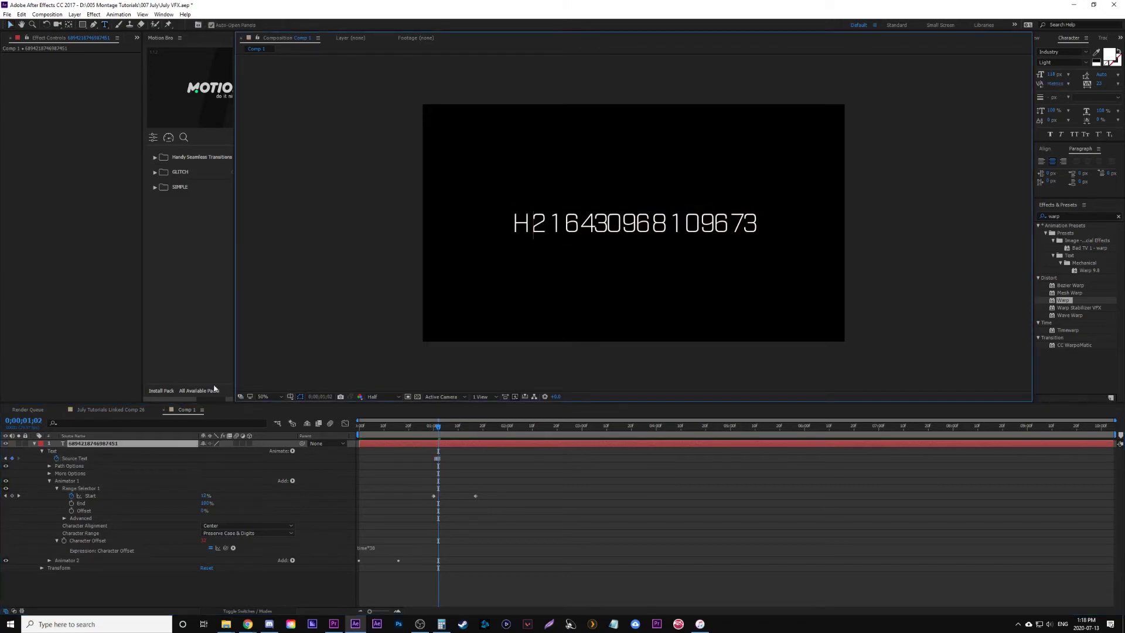
{"action": "key", "text": "Delete"}
{"action": "key", "text": "Delete"}
{"action": "type", "text": "ASTINGS EDITING"}
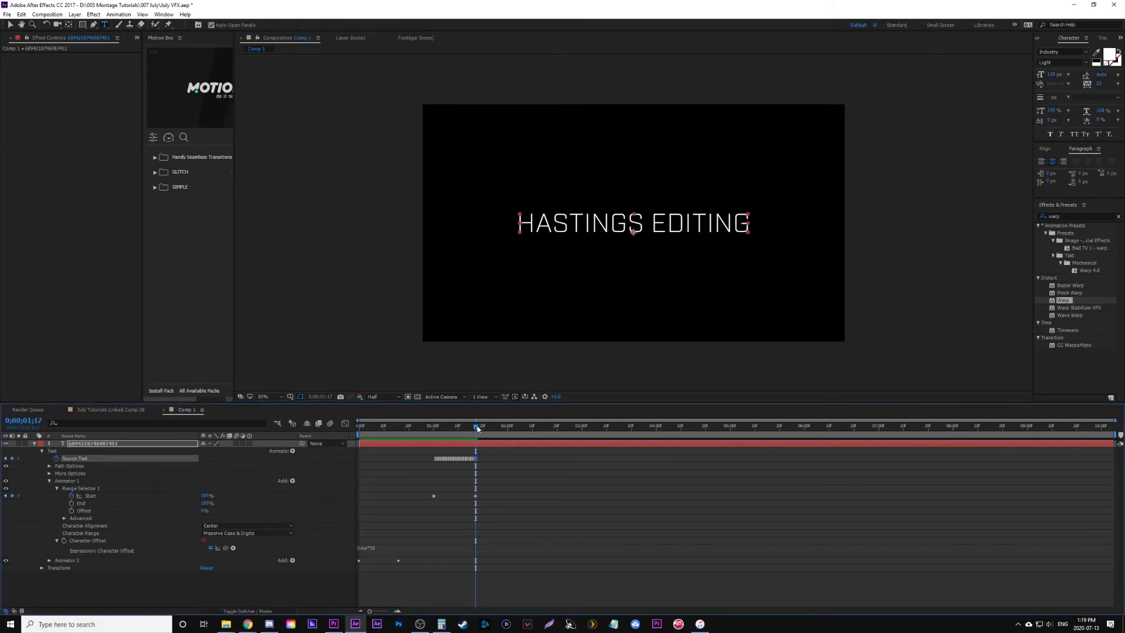
{"action": "key", "text": "space"}
- Add later range Start keyframes, 100% then 0% at 0;00;03;19, and scrub to check the re-scramble
{"action": "key", "text": "space"}
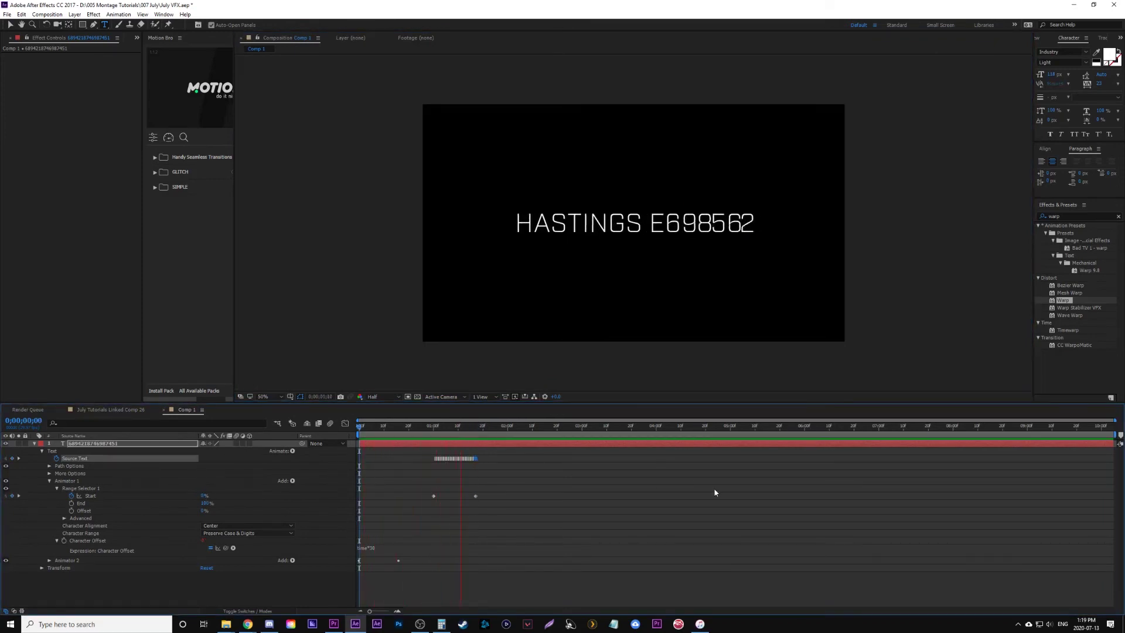
{"action": "key", "text": "space"}
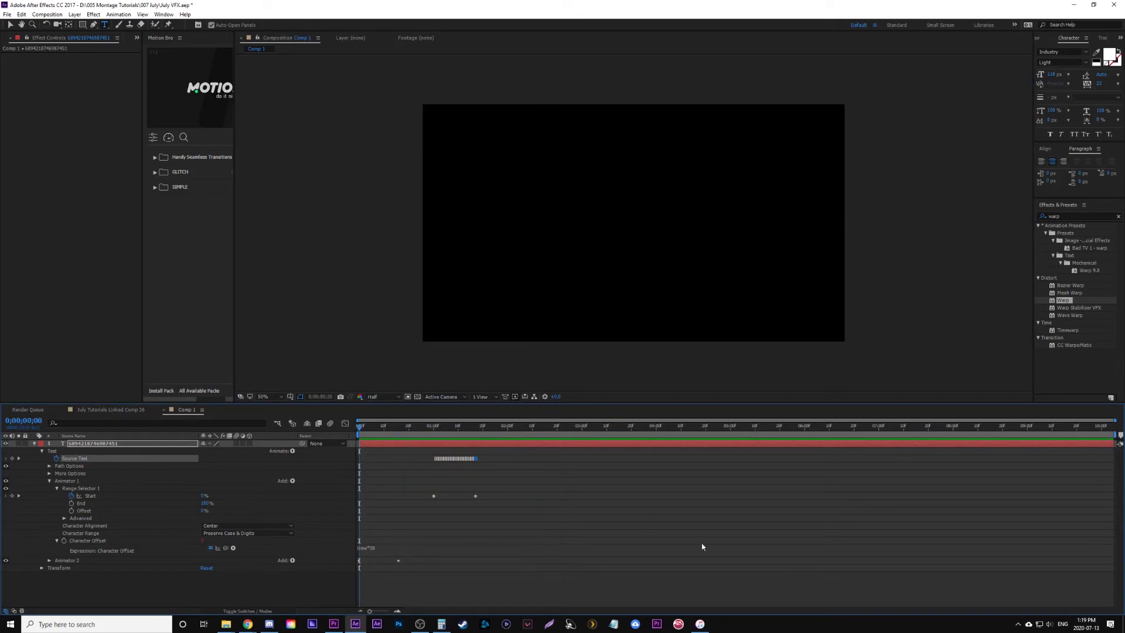
{"action": "key", "text": "space"}
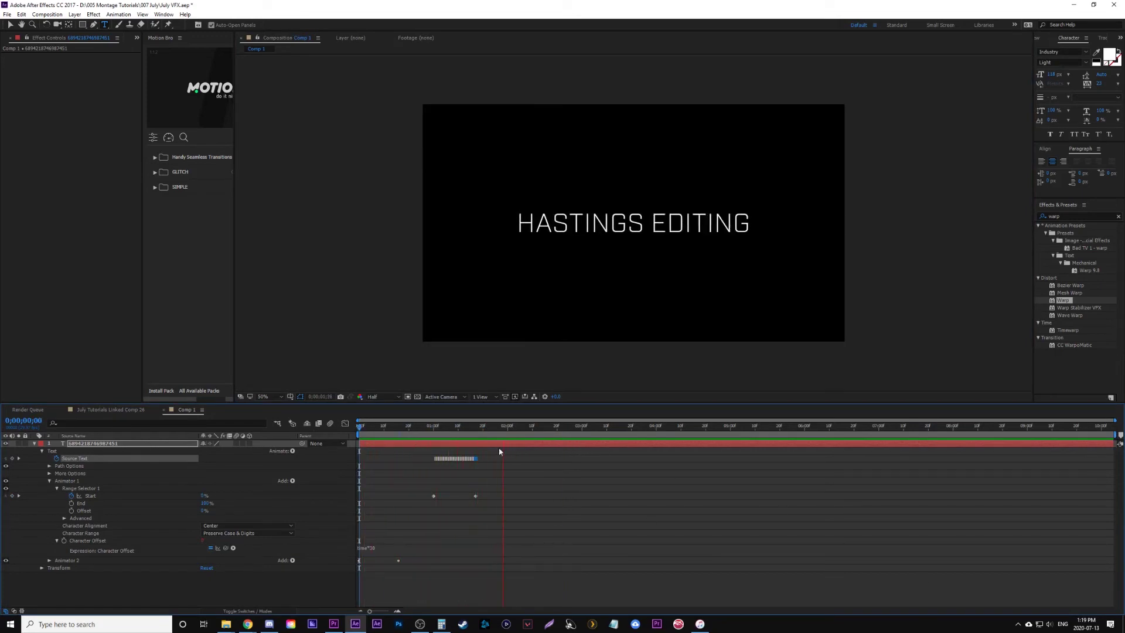
{"action": "left_click_drag", "start_coordinate": [203, 496], "coordinate": [212, 496]}
{"action": "left_click", "coordinate": [204, 495]}
{"action": "type", "text": "0"}
{"action": "key", "text": "Return"}
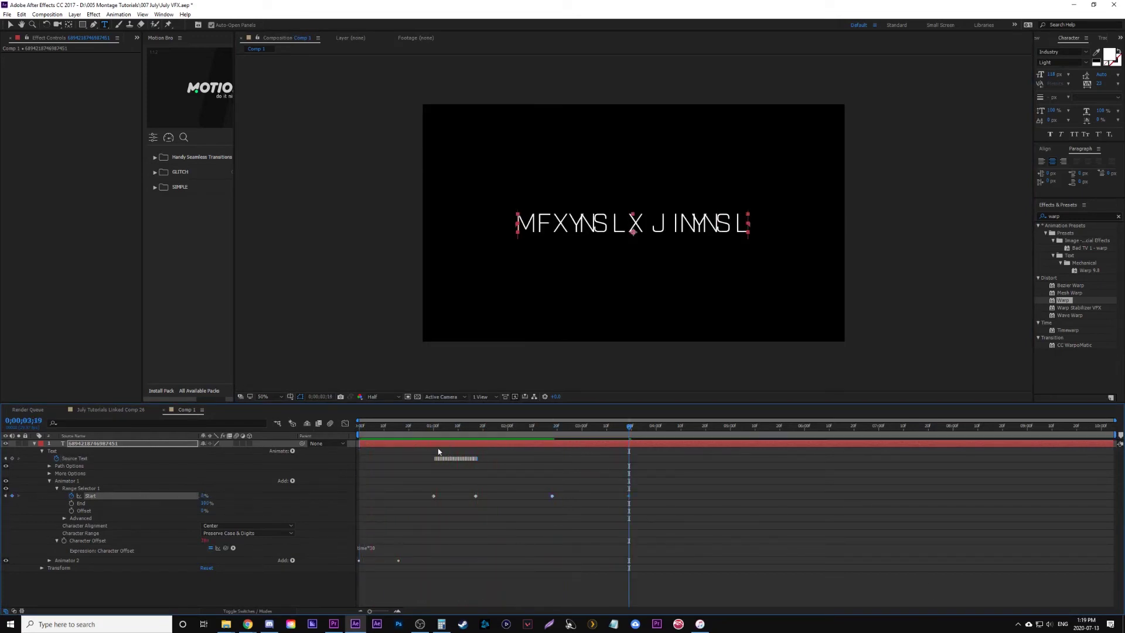
{"action": "left_click", "coordinate": [453, 427]}
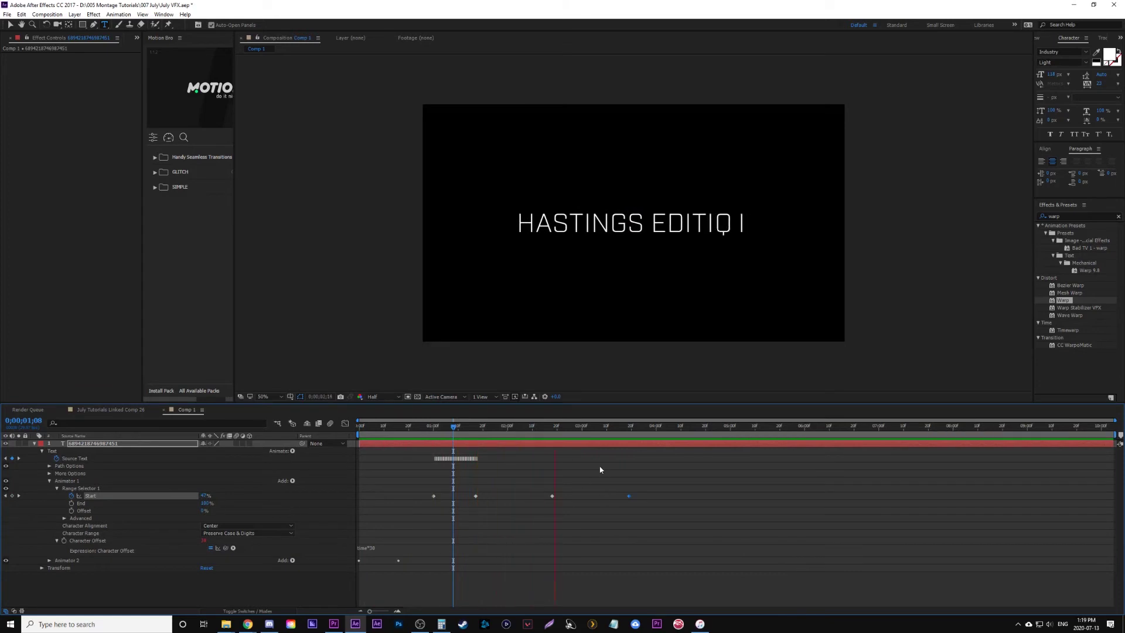
{"action": "left_click_drag", "start_coordinate": [684, 427], "coordinate": [532, 426]}
{"action": "key", "text": "space"}
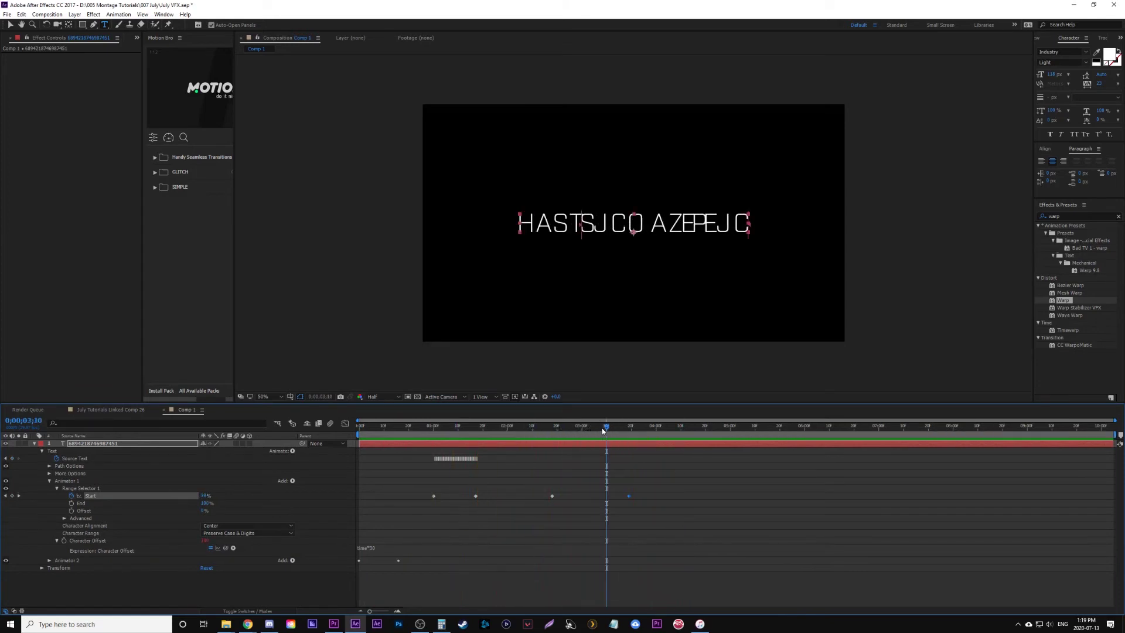